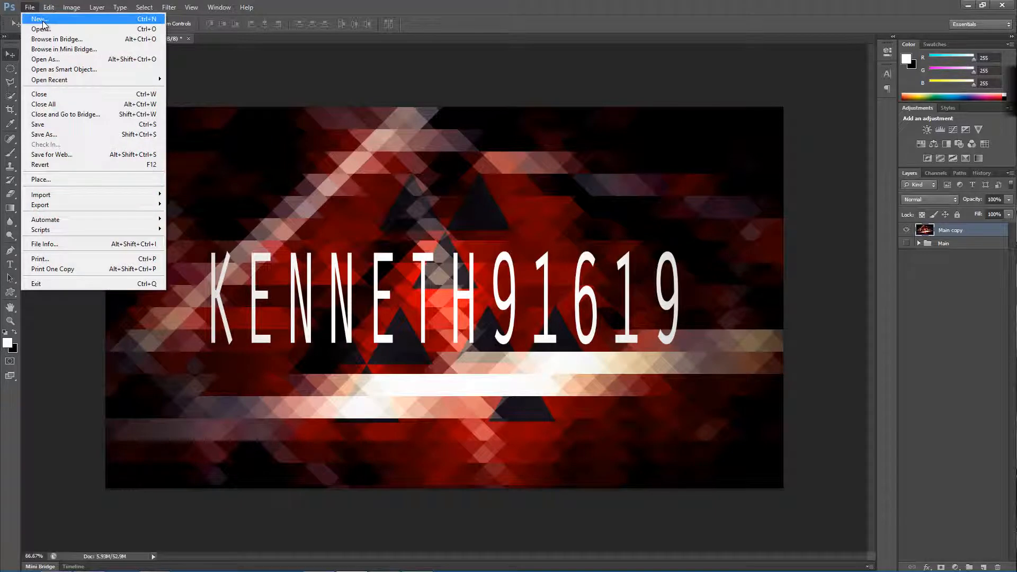
# Step: Create a 1920 × 1080 pixel, 72 ppi RGB document with a white background and convert its background into a regular layer
pyautogui.click(37, 18)
pyautogui.moveTo(458, 201); pyautogui.dragTo(527, 162)
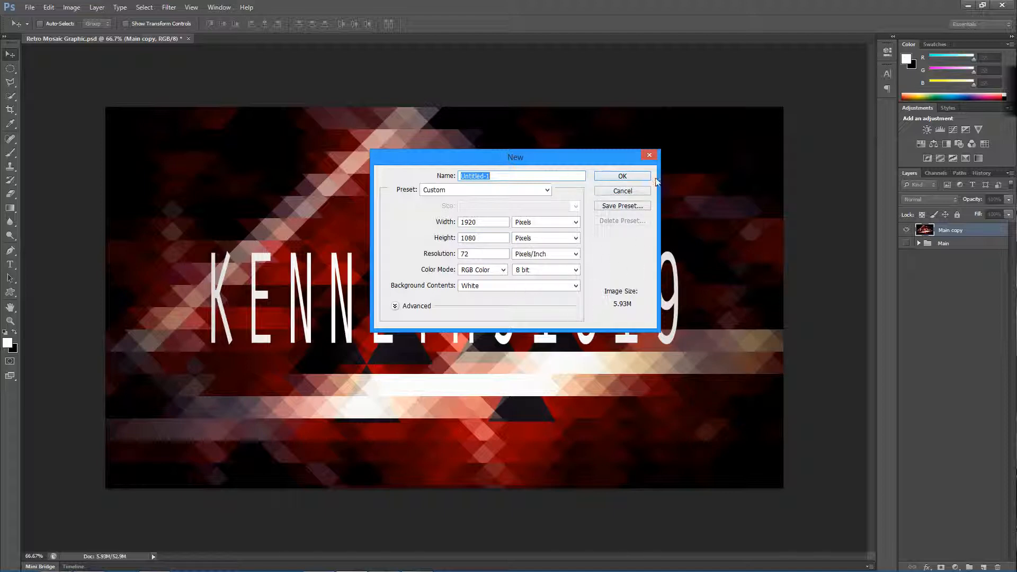
pyautogui.click(621, 178)
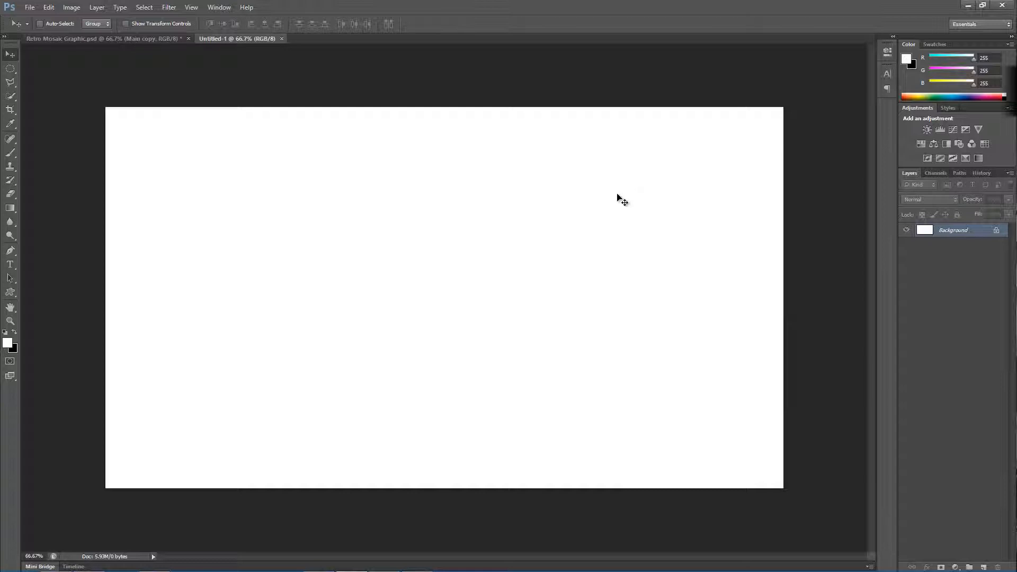
pyautogui.doubleClick(998, 230)
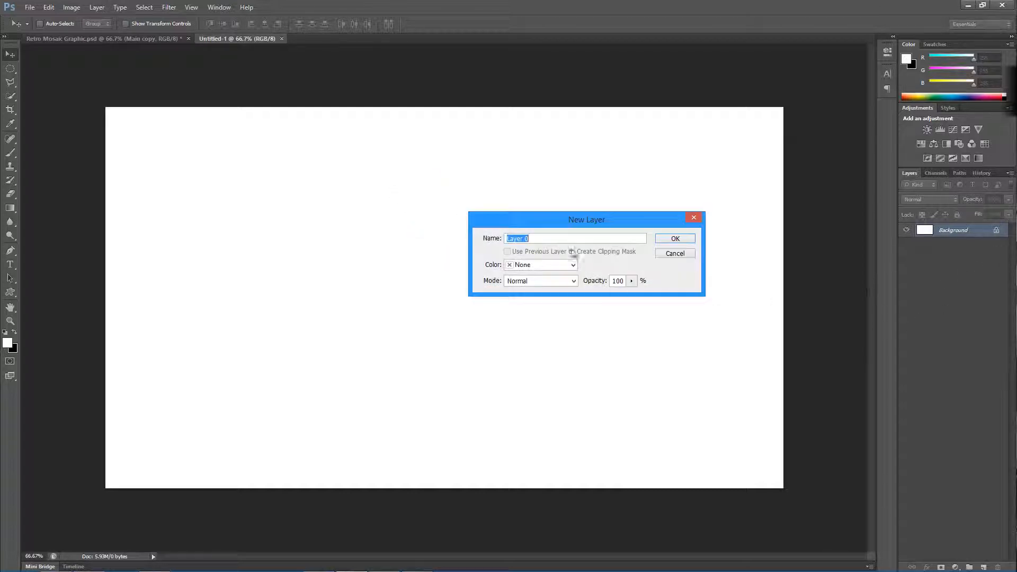
pyautogui.click(672, 238)
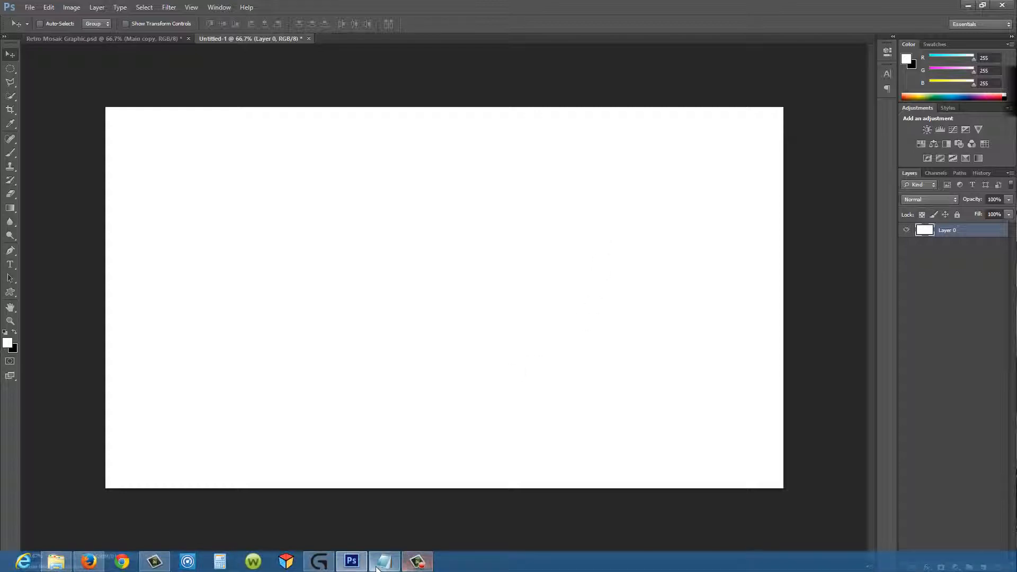
# Step: Place all five images from the Pictures > Bokeh folder in File Explorer into the new Photoshop document
pyautogui.click(378, 568)
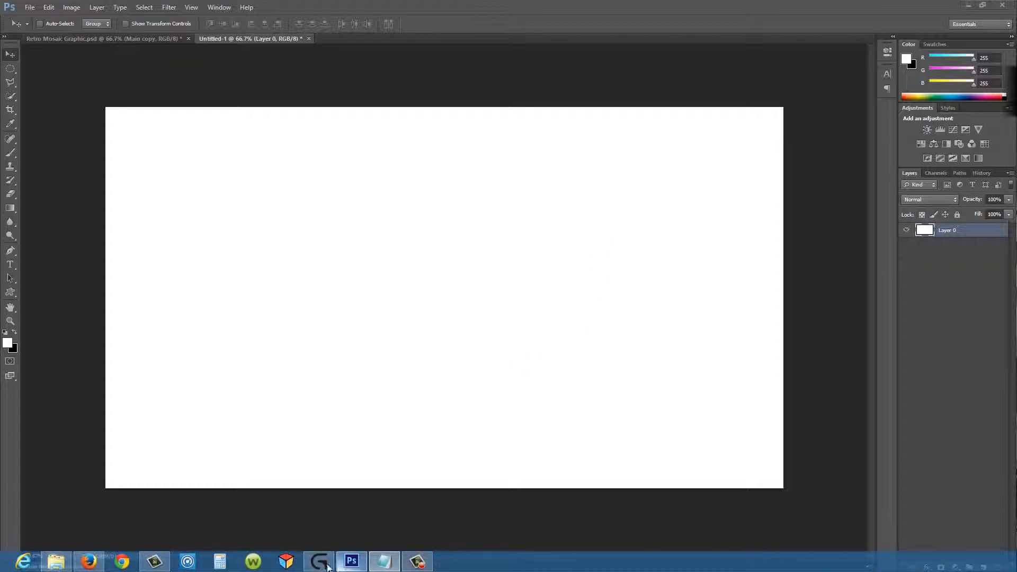
pyautogui.click(63, 563)
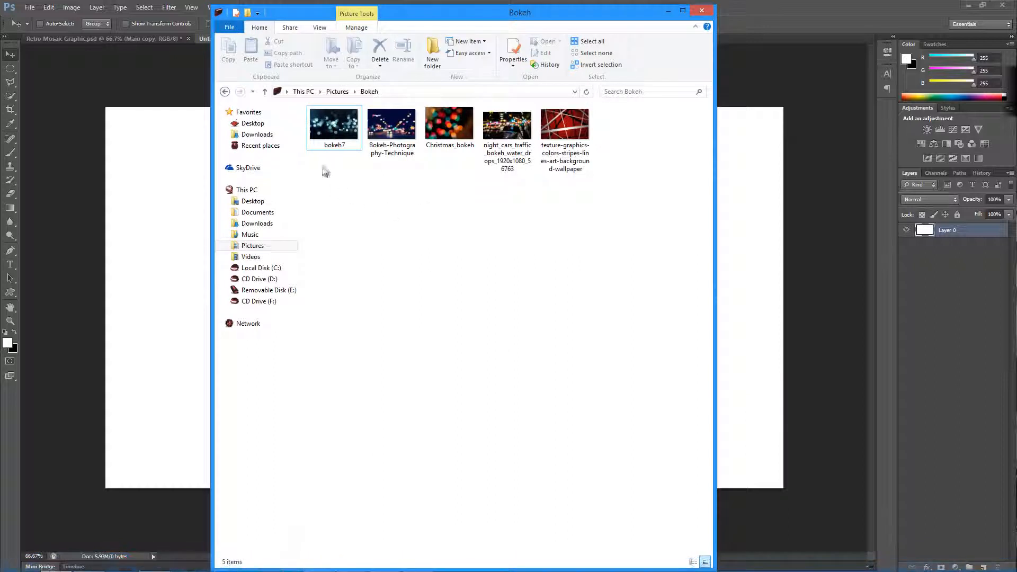
pyautogui.click(335, 136)
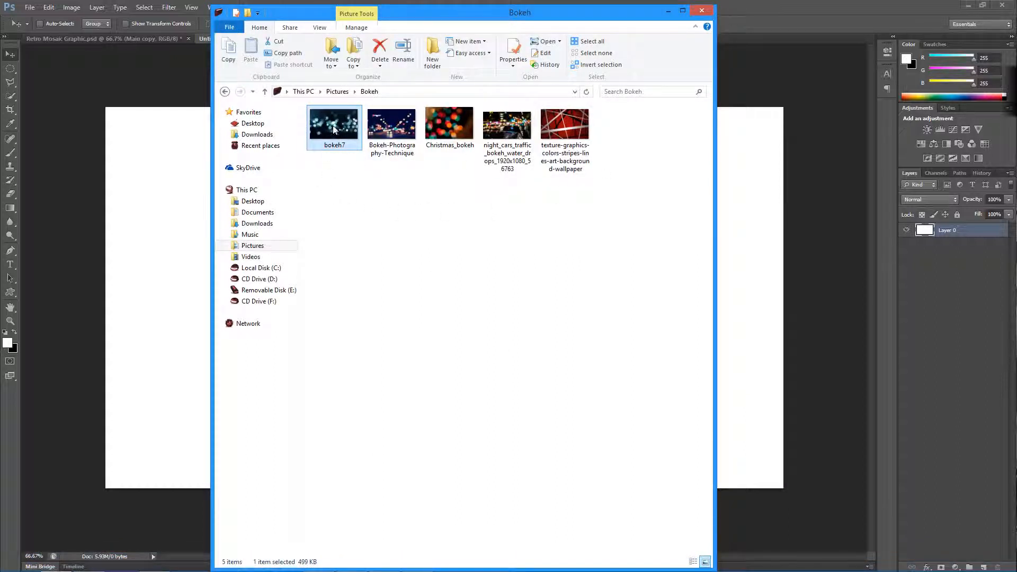
pyautogui.keyDown('shift'); pyautogui.click(568, 150); pyautogui.keyUp('shift')
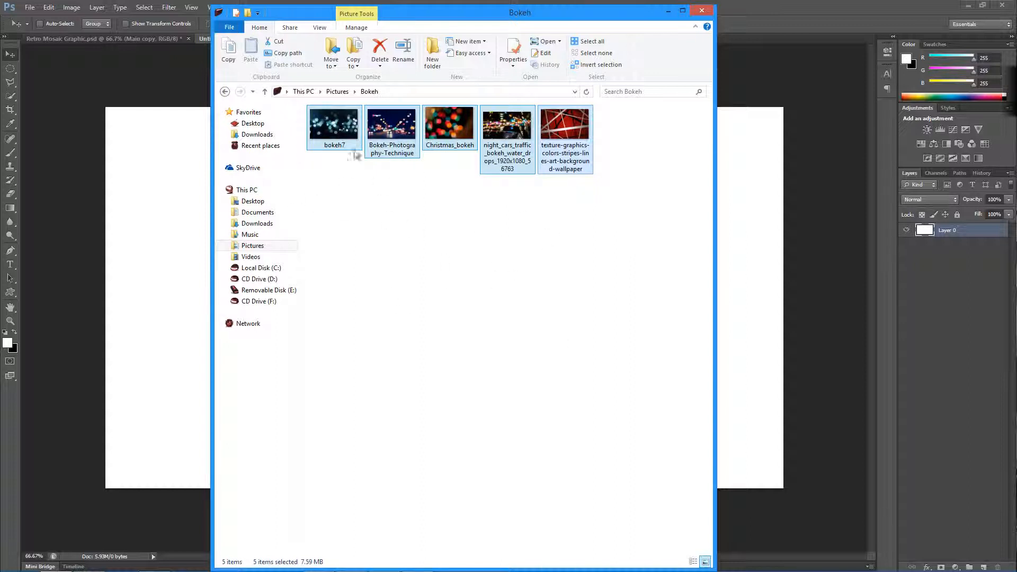
pyautogui.moveTo(338, 135); pyautogui.dragTo(519, 328)
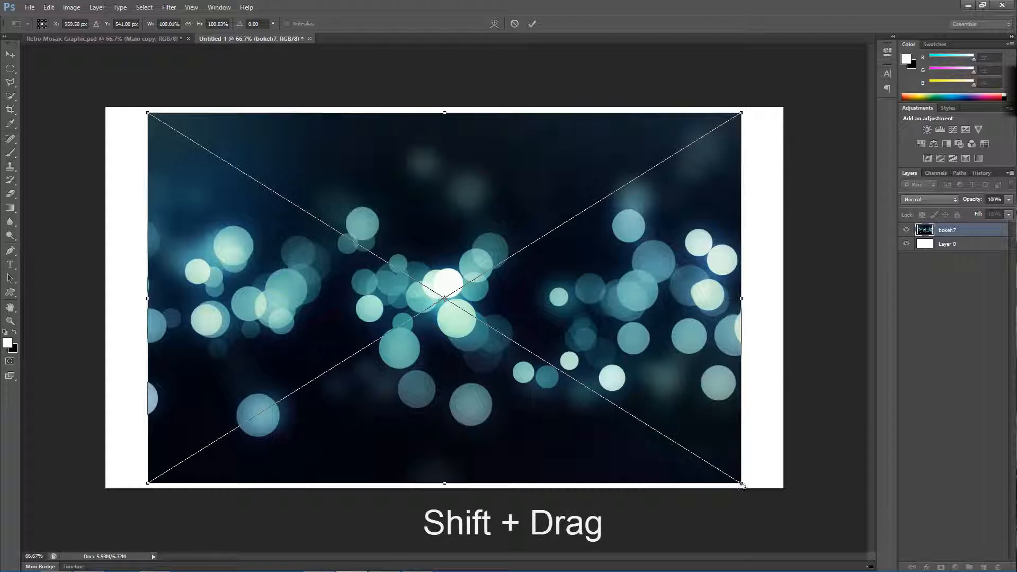
# Step: Scale the placed bokeh7 image proportionally to about 118% and position it so it covers the whole canvas
pyautogui.moveTo(742, 484); pyautogui.dragTo(858, 538)
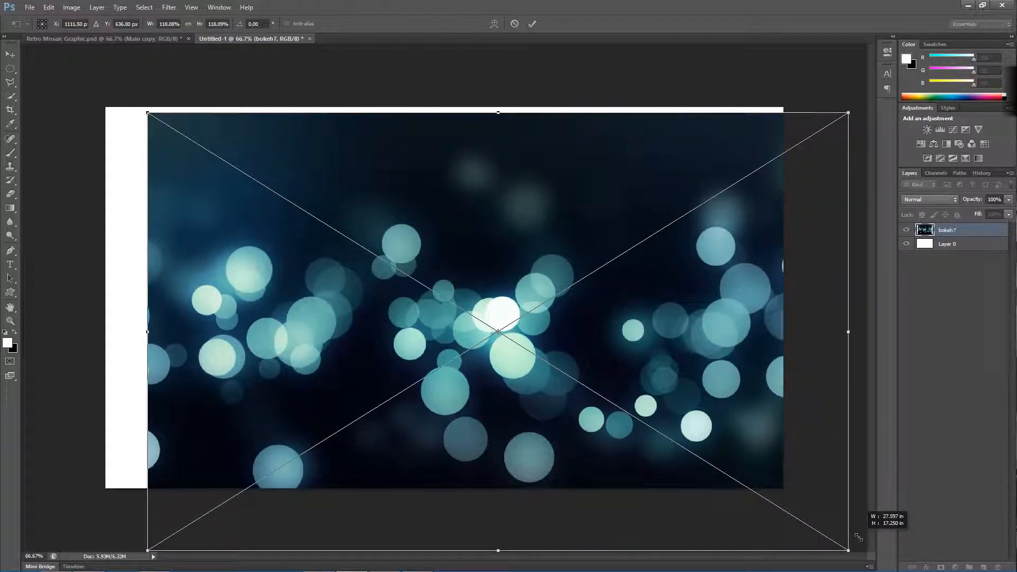
pyautogui.moveTo(858, 536); pyautogui.dragTo(859, 537)
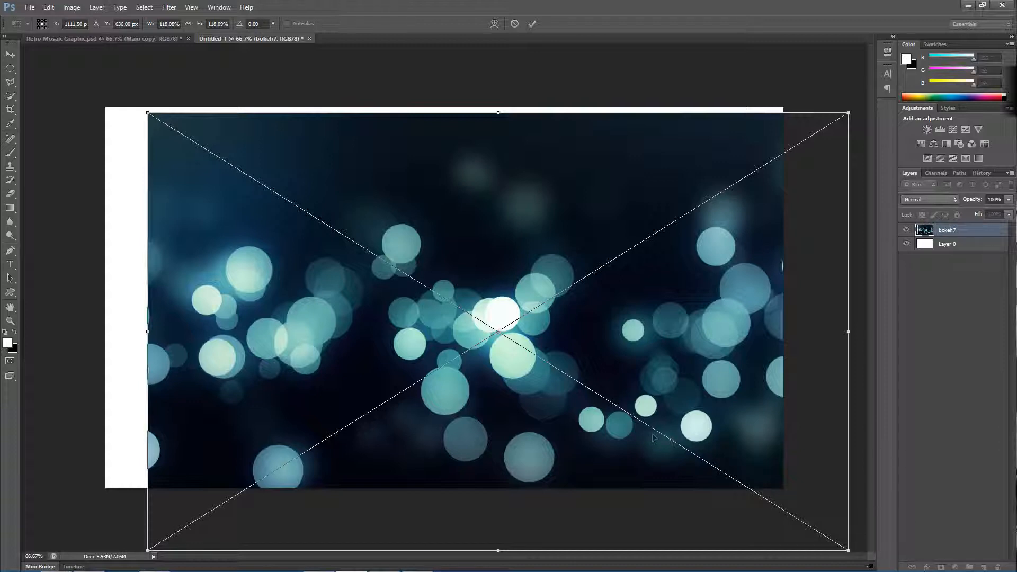
pyautogui.moveTo(653, 437); pyautogui.dragTo(602, 395)
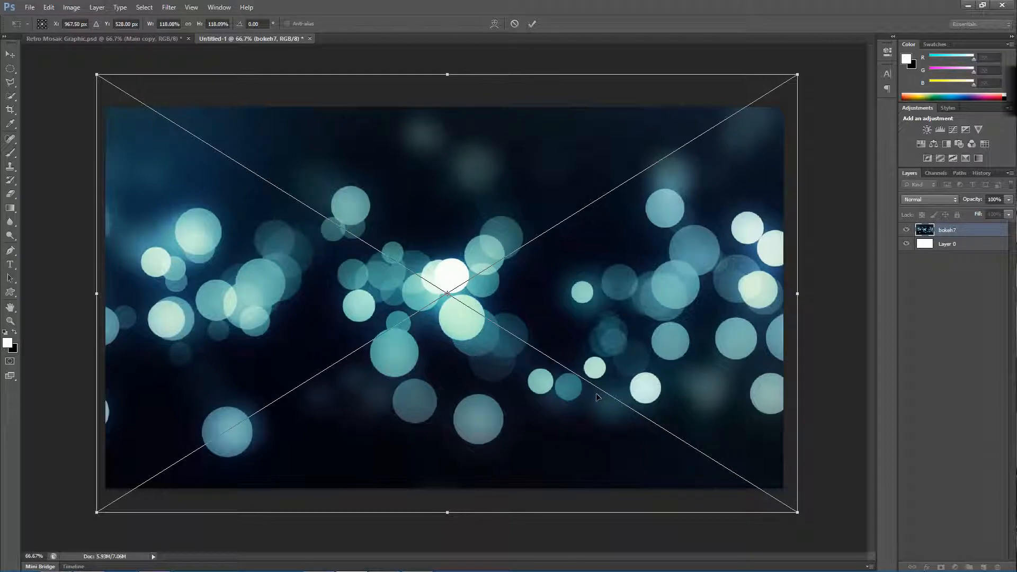
pyautogui.press('Return')
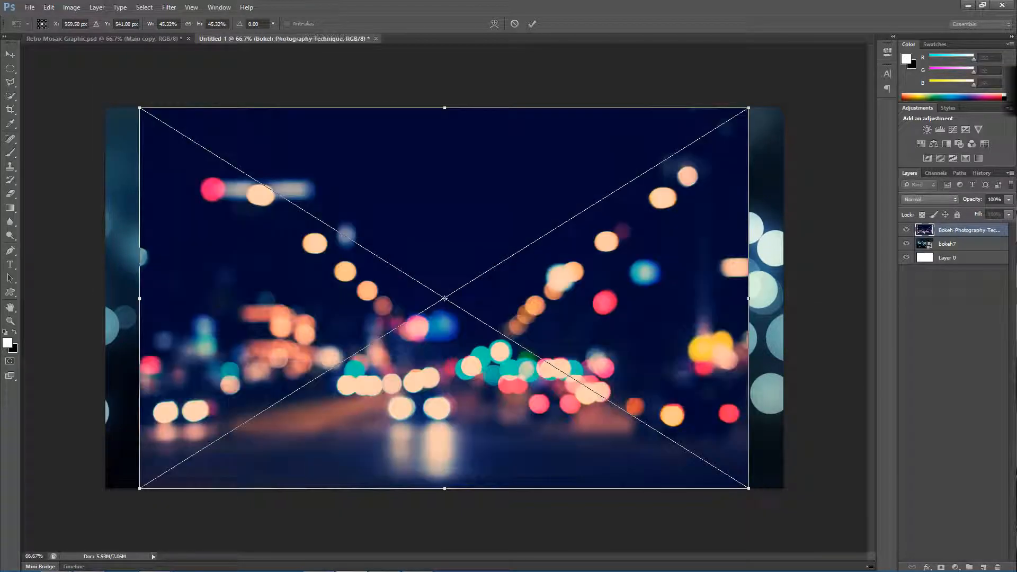
# Step: Enlarge and reposition the placed Bokeh-Photography-Technique image so it covers the whole canvas
pyautogui.moveTo(516, 381); pyautogui.dragTo(453, 346)
pyautogui.moveTo(692, 455); pyautogui.dragTo(917, 532)
pyautogui.moveTo(739, 480); pyautogui.dragTo(682, 422)
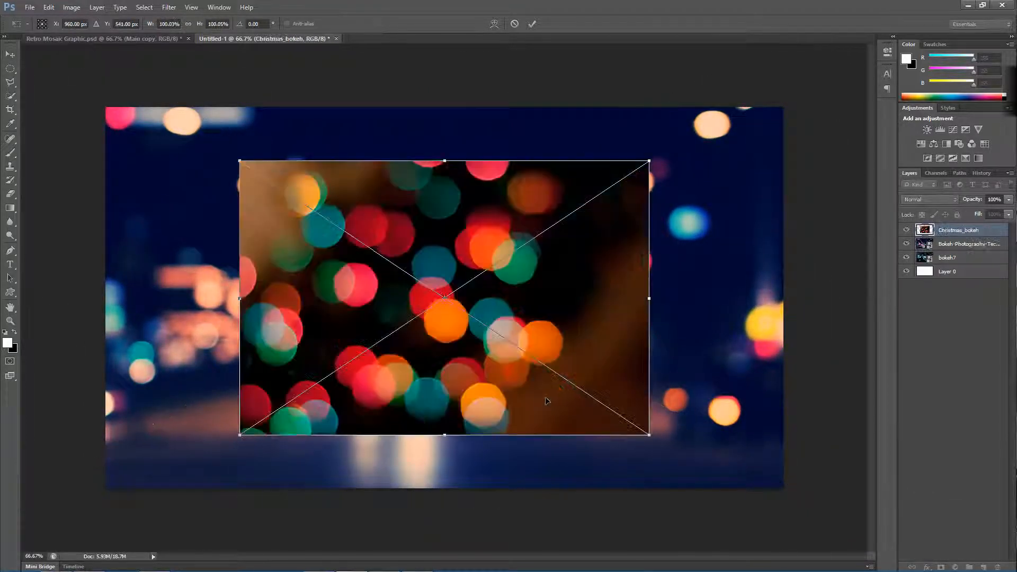
# Step: Enlarge the placed Christmas_bokeh image proportionally to about 158% and position it to fill the canvas
pyautogui.moveTo(519, 384); pyautogui.dragTo(413, 333)
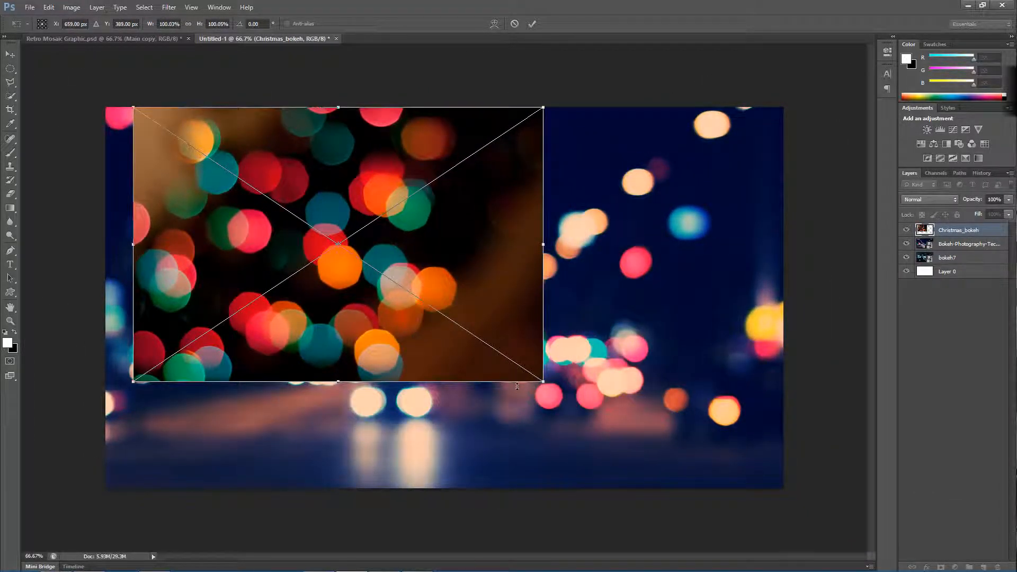
pyautogui.moveTo(543, 381); pyautogui.dragTo(781, 540)
pyautogui.moveTo(604, 424); pyautogui.dragTo(592, 450)
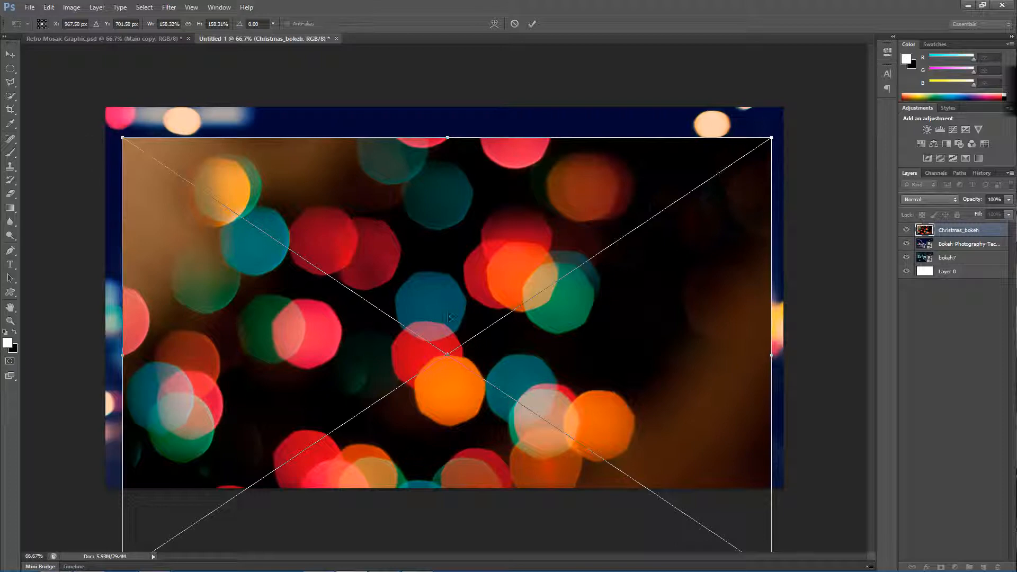
pyautogui.moveTo(478, 336); pyautogui.dragTo(435, 277)
pyautogui.moveTo(728, 512); pyautogui.dragTo(731, 464)
pyautogui.press('Return')
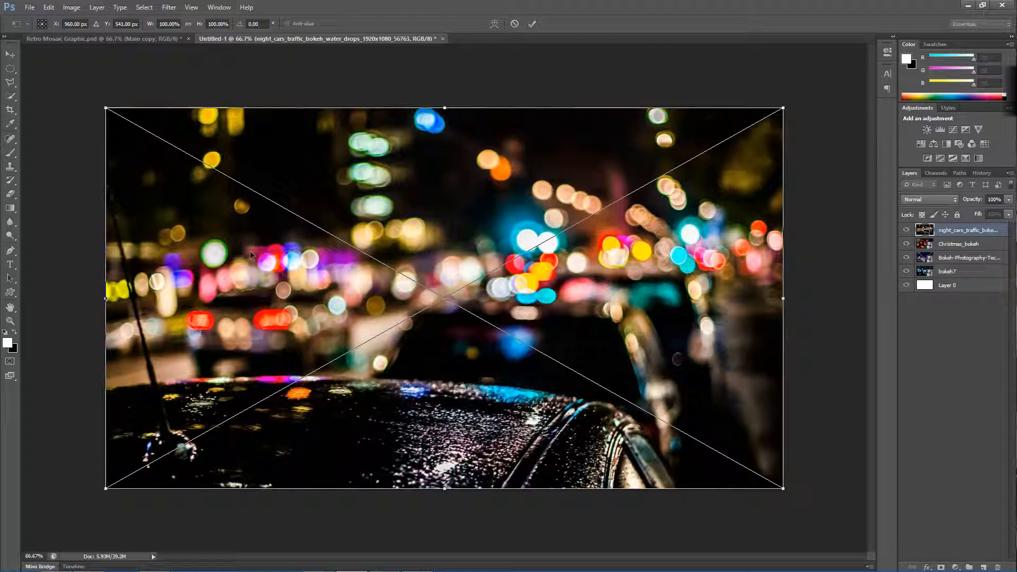
# Step: Scale the night_cars_traffic image to about 105% and the red texture-graphics image to about 124%, positioning both to cover the canvas
pyautogui.moveTo(94, 102); pyautogui.dragTo(63, 84)
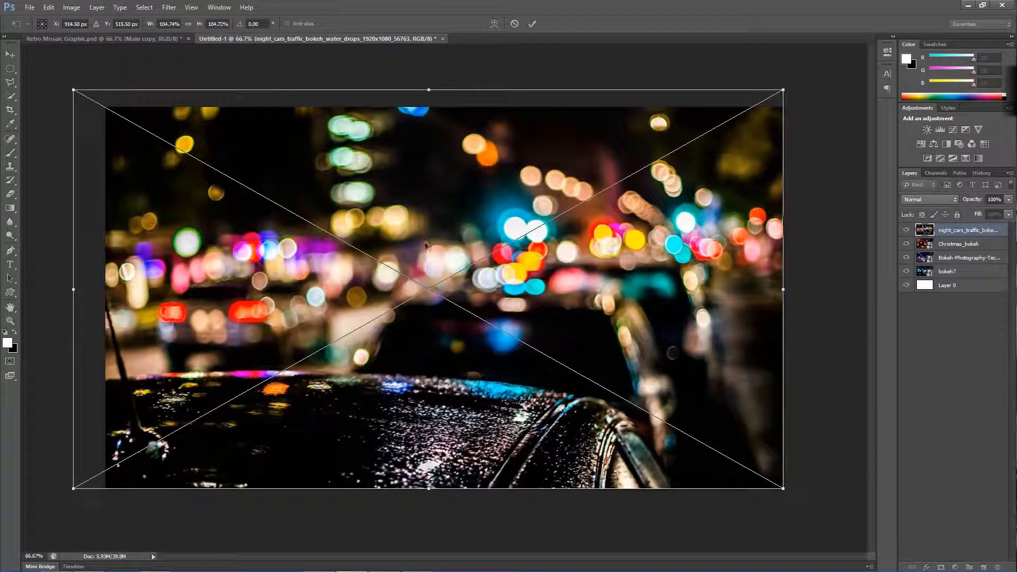
pyautogui.moveTo(427, 250); pyautogui.dragTo(441, 255)
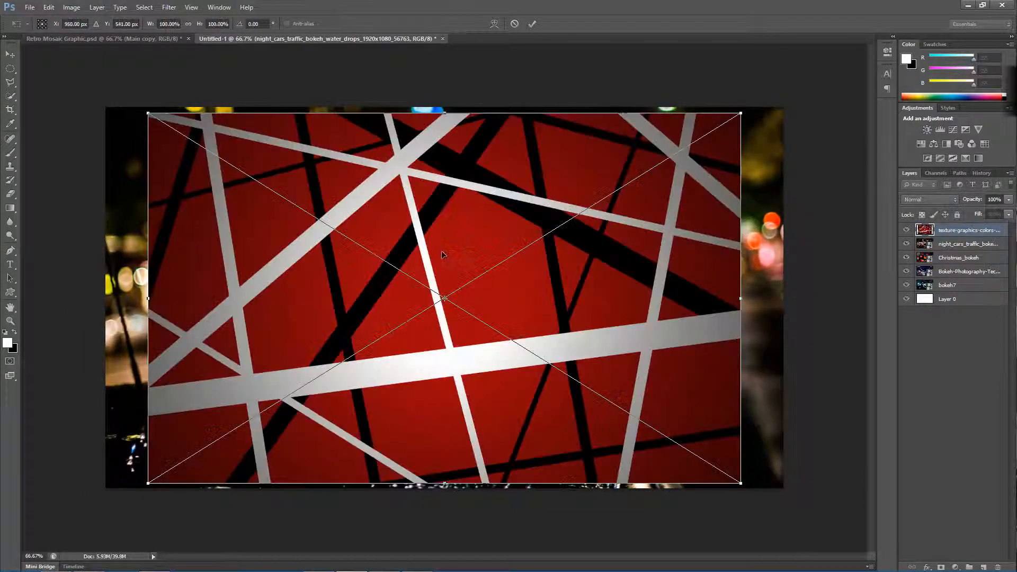
pyautogui.moveTo(438, 313); pyautogui.dragTo(373, 284)
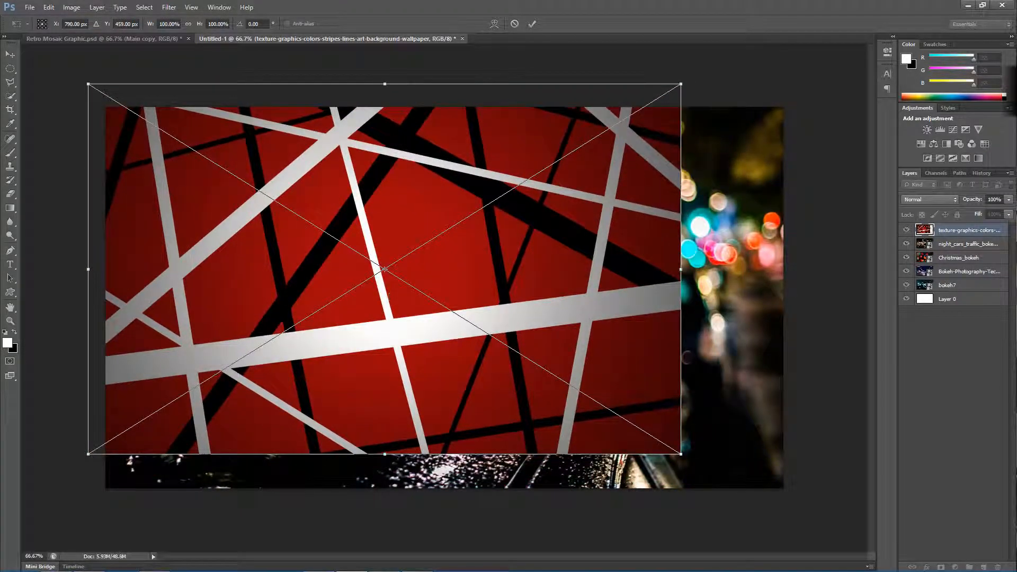
pyautogui.moveTo(683, 455); pyautogui.dragTo(846, 513)
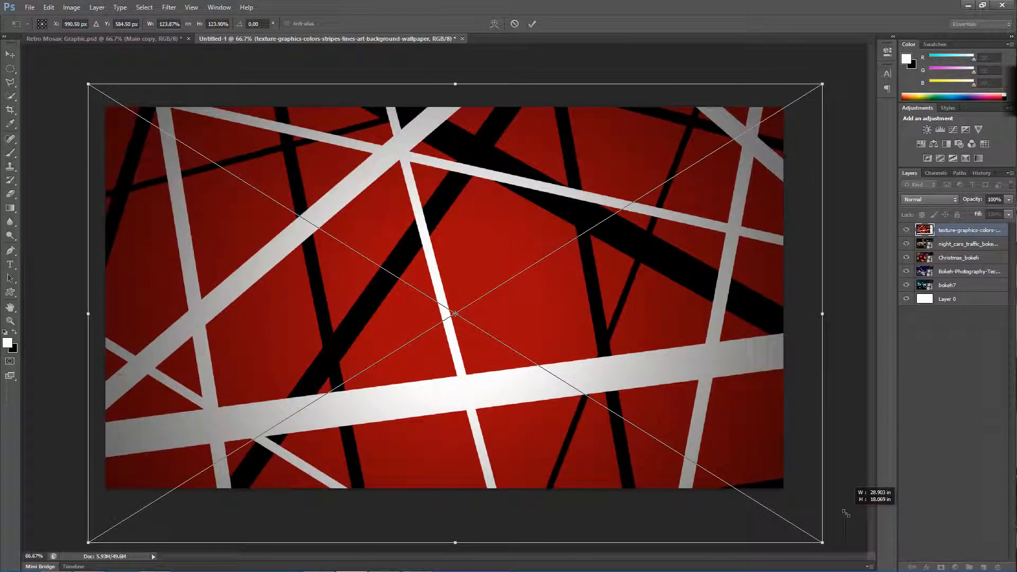
pyautogui.moveTo(710, 475); pyautogui.dragTo(706, 455)
pyautogui.press('Return')
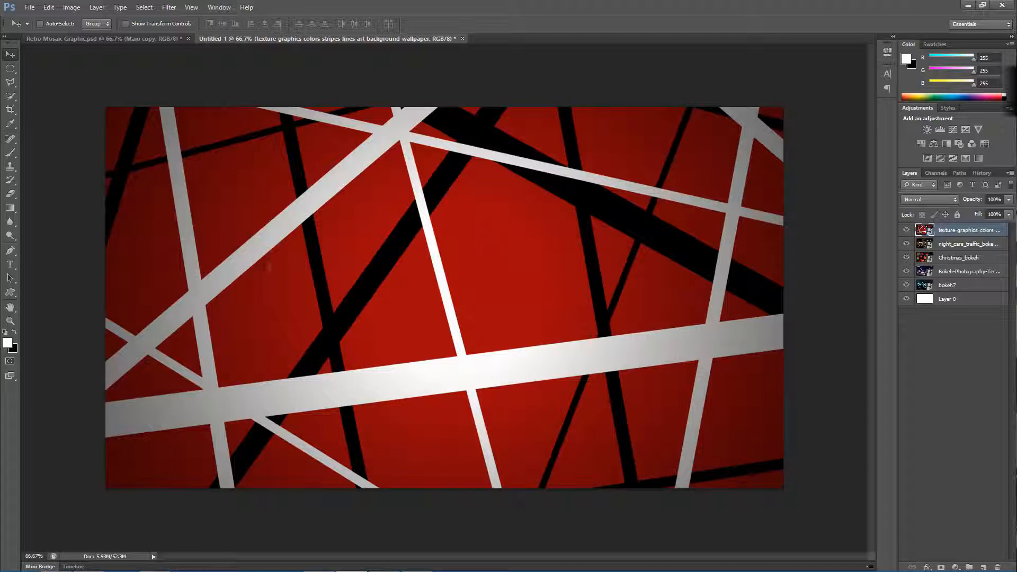
# Step: Move the texture-graphics layer directly above Layer 0 and set the night_cars_traffic layer's blend mode to Soft Light
pyautogui.moveTo(958, 232); pyautogui.dragTo(961, 292)
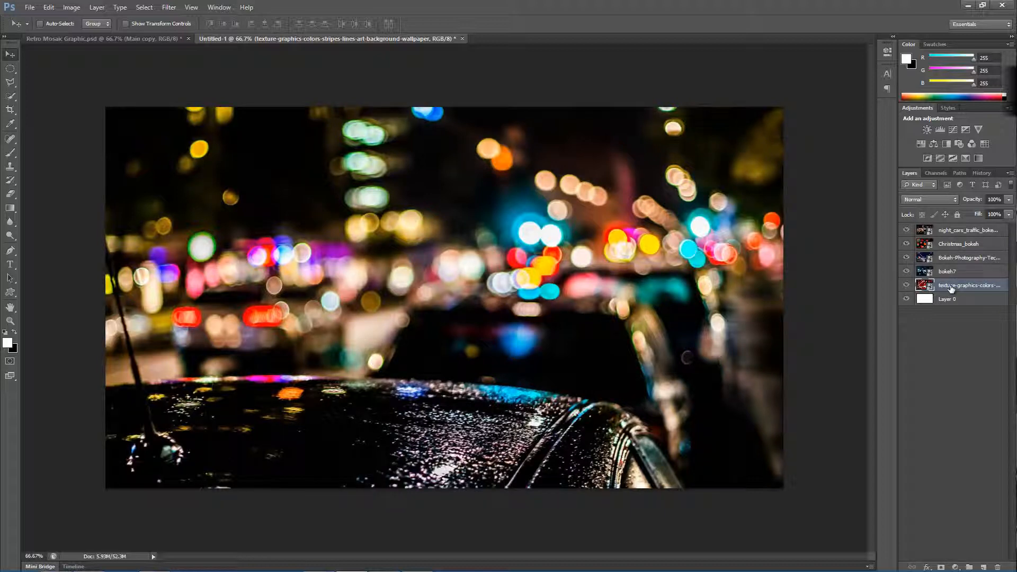
pyautogui.click(945, 233)
pyautogui.click(936, 200)
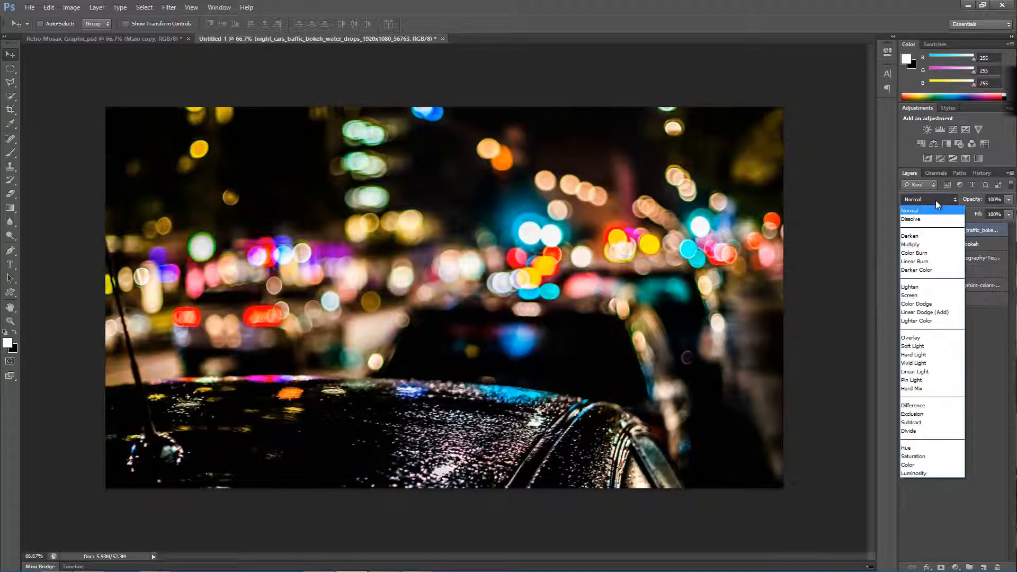
pyautogui.click(913, 346)
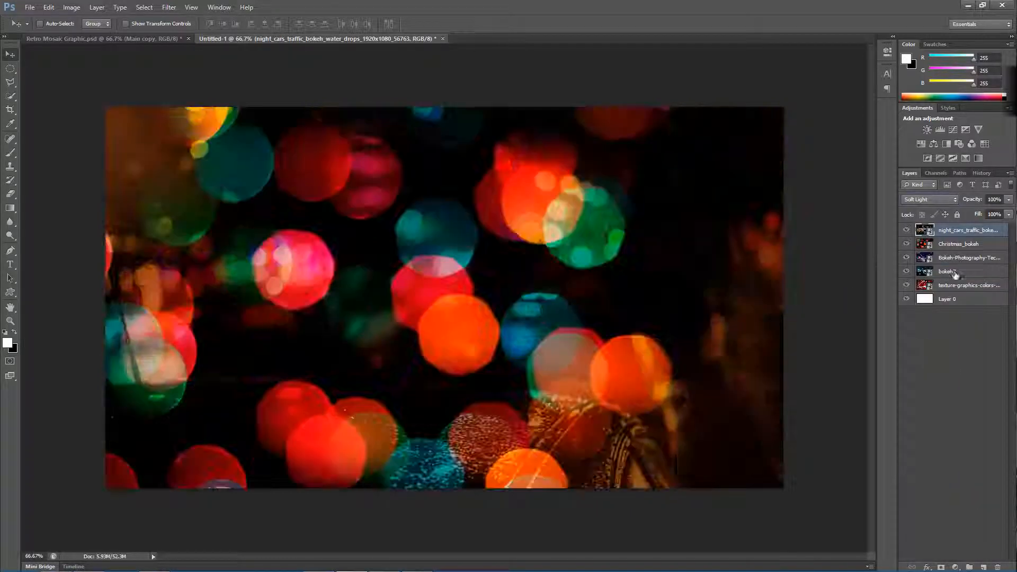
# Step: Set the blend mode of the Christmas_bokeh, Bokeh-Photography-Technique and bokeh7 layers to Soft Light
pyautogui.click(958, 245)
pyautogui.click(947, 205)
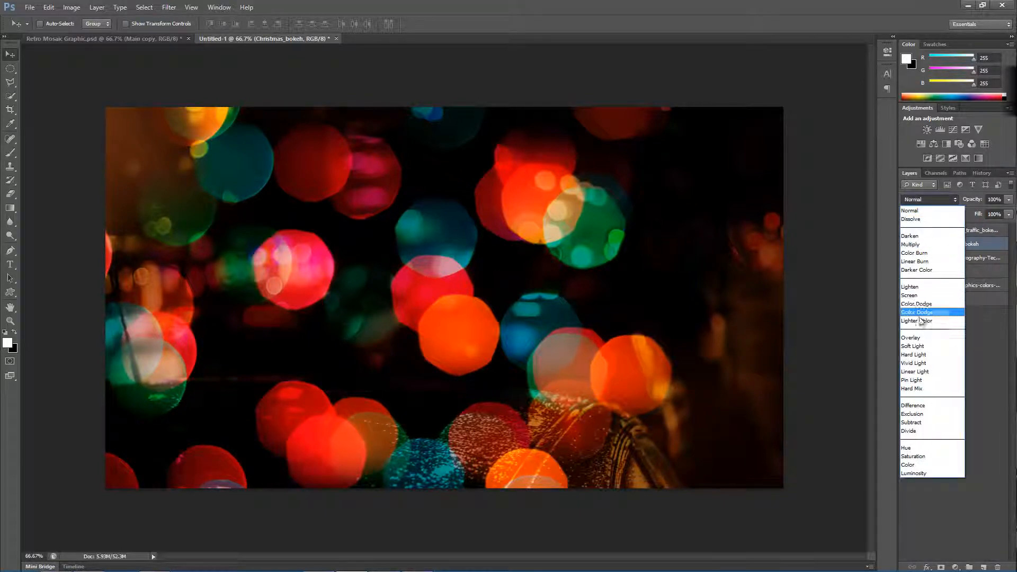
pyautogui.click(930, 347)
pyautogui.click(958, 258)
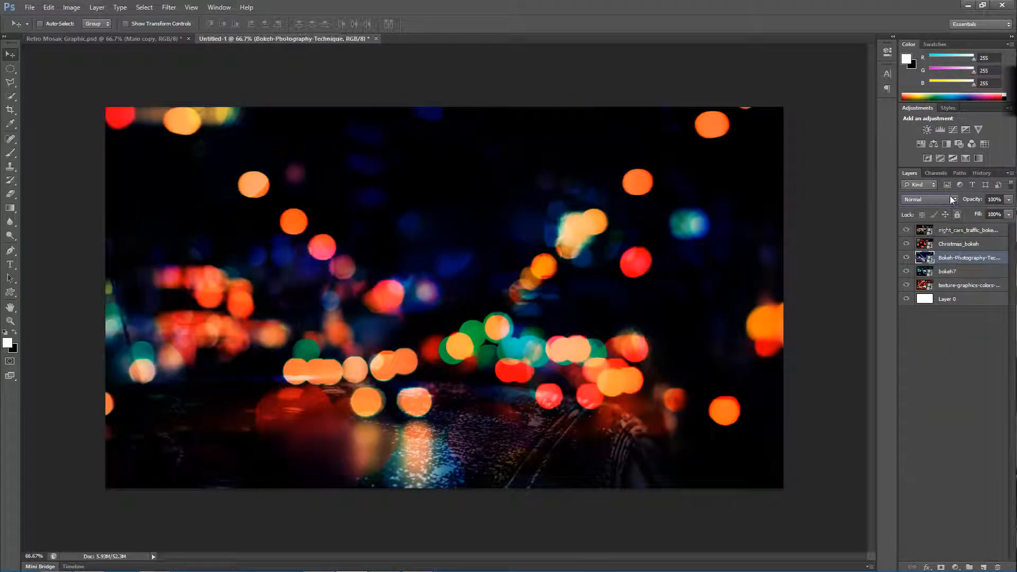
pyautogui.click(930, 200)
pyautogui.click(923, 345)
pyautogui.click(954, 270)
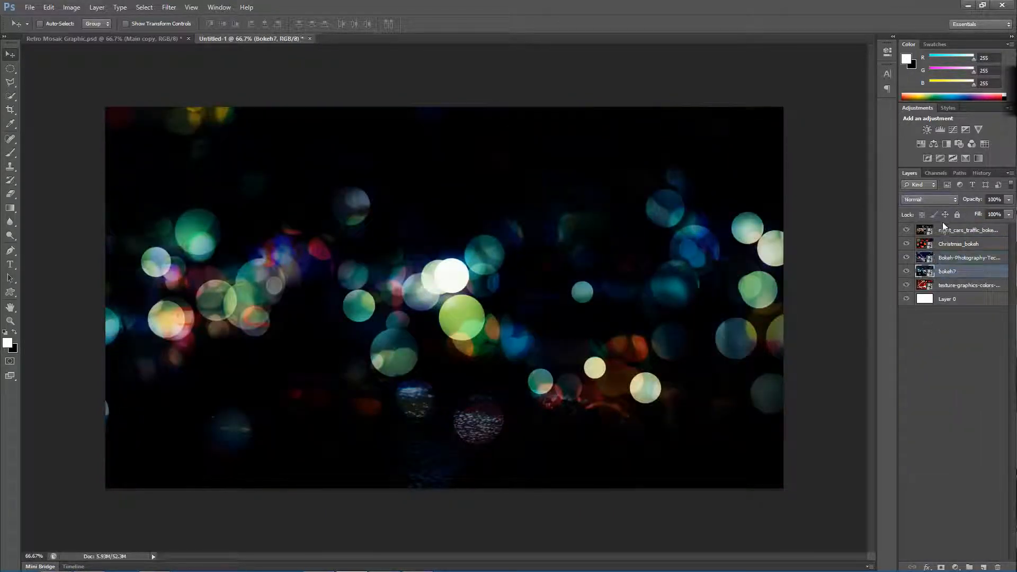
pyautogui.click(931, 199)
pyautogui.click(917, 346)
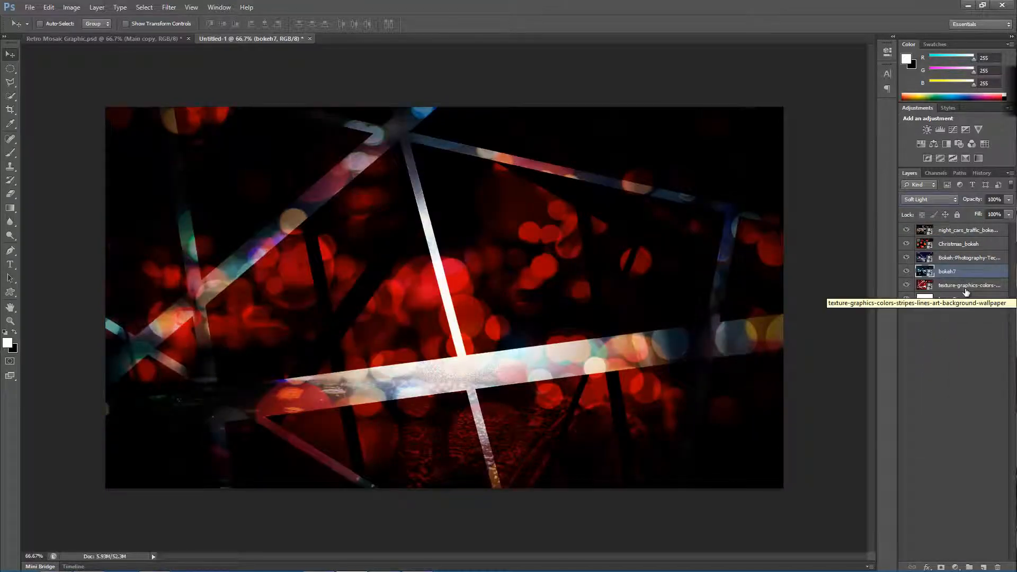
# Step: Lower the opacity of the night_cars_traffic layer to about 46%
pyautogui.click(969, 230)
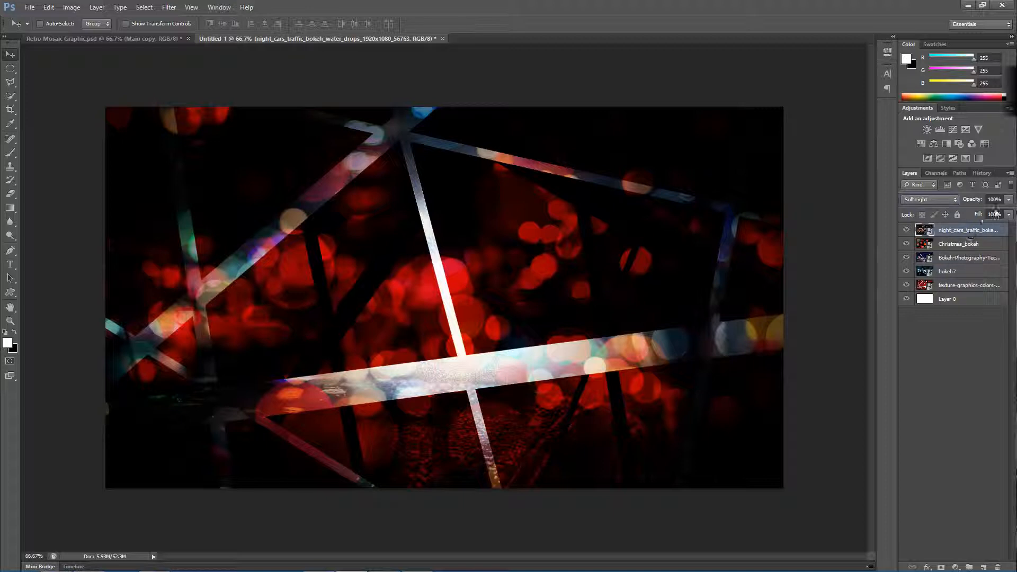
pyautogui.click(1009, 199)
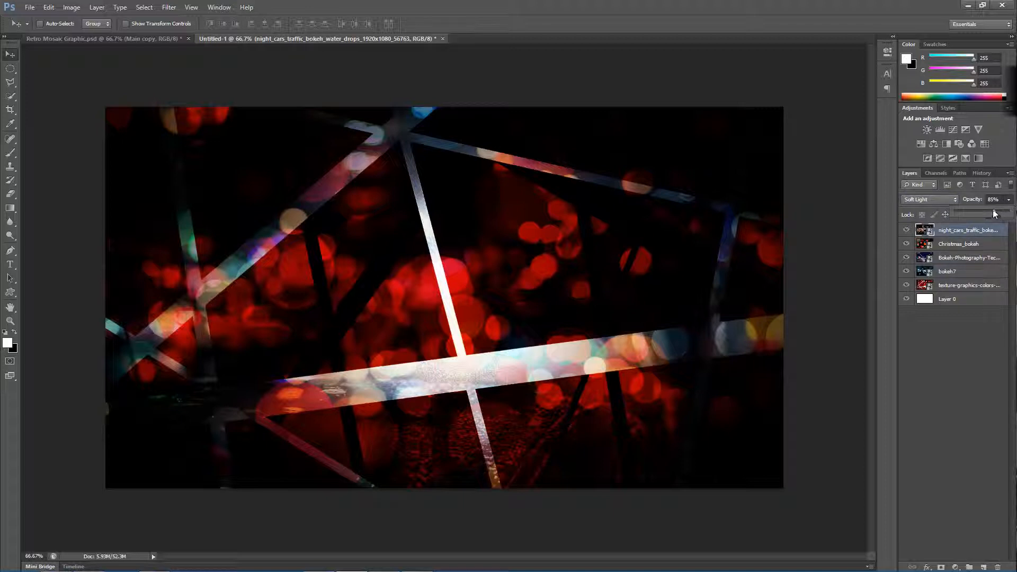
pyautogui.moveTo(994, 213); pyautogui.dragTo(988, 213)
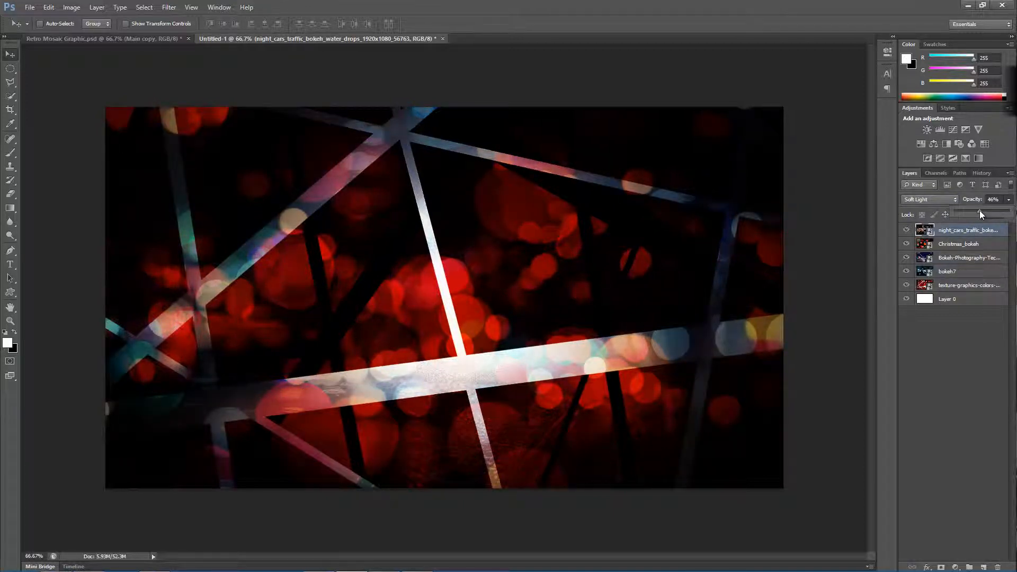
# Step: Reduce the opacity of the Christmas_bokeh layer and lower the Bokeh-Photography-Technique layer's opacity to about 39%
pyautogui.click(973, 245)
pyautogui.click(1009, 200)
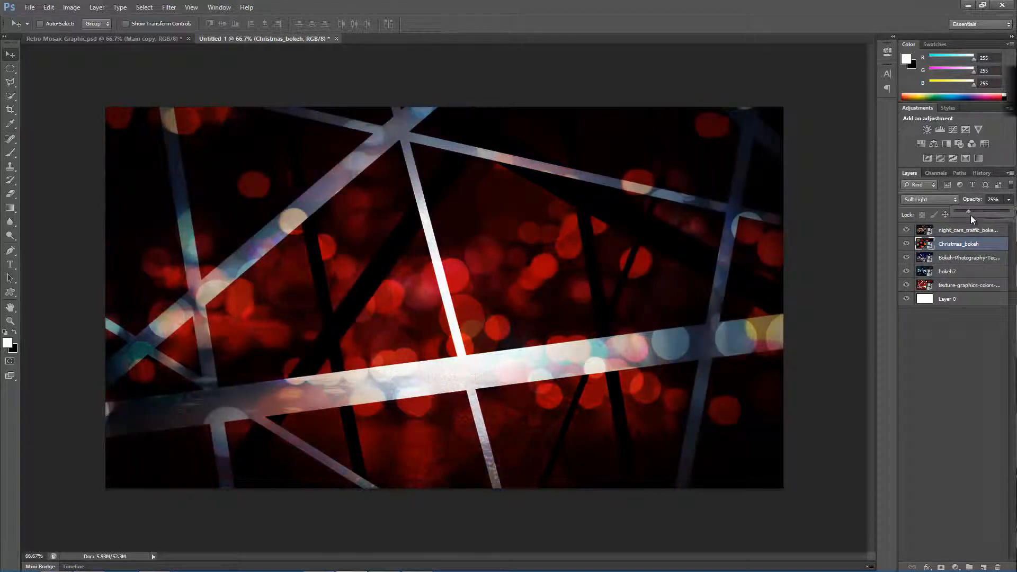
pyautogui.click(974, 258)
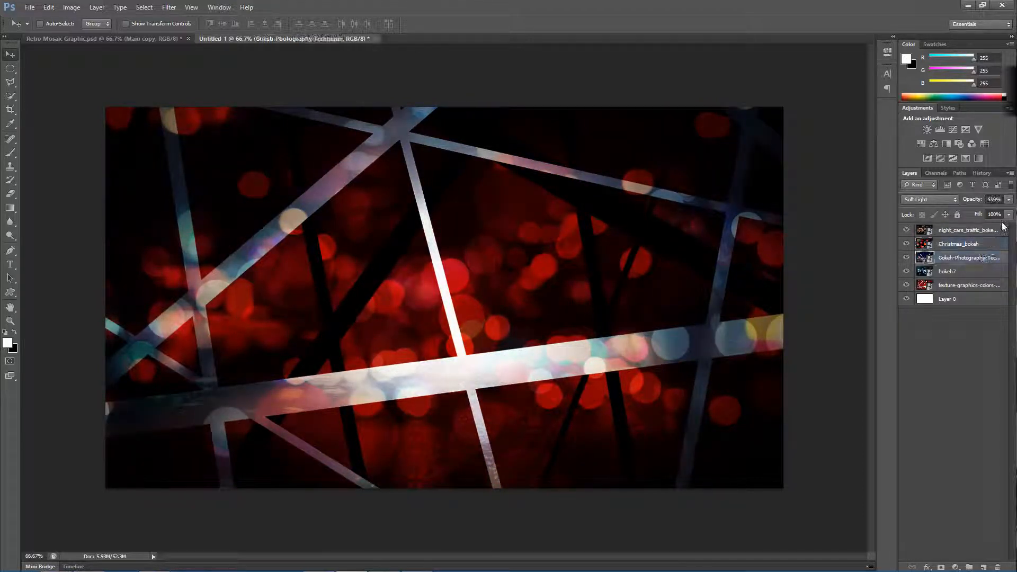
pyautogui.moveTo(1008, 204); pyautogui.dragTo(981, 214)
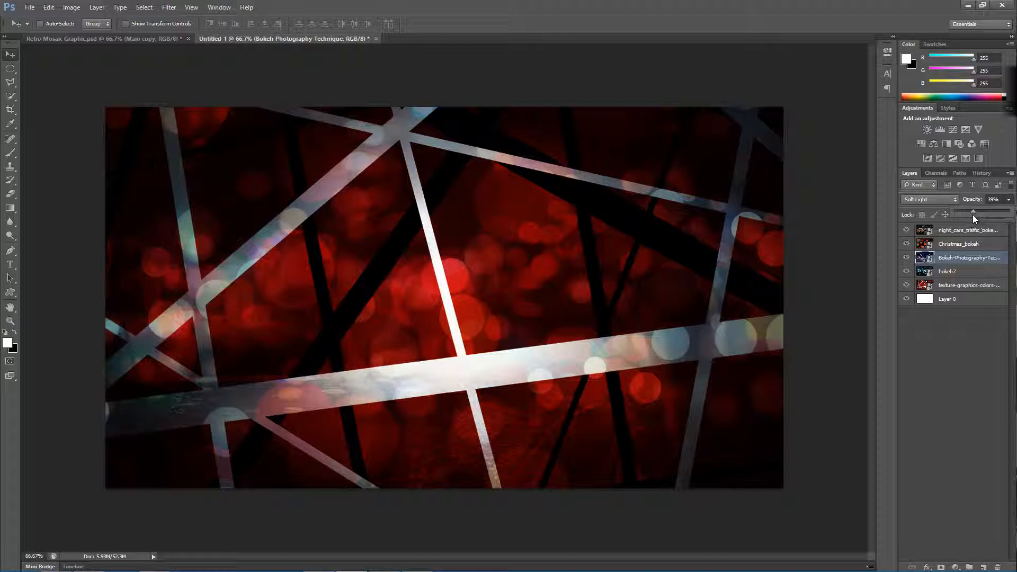
# Step: Lower the opacity of the bokeh7 layer to about 49%
pyautogui.click(973, 271)
pyautogui.moveTo(1008, 199); pyautogui.dragTo(981, 212)
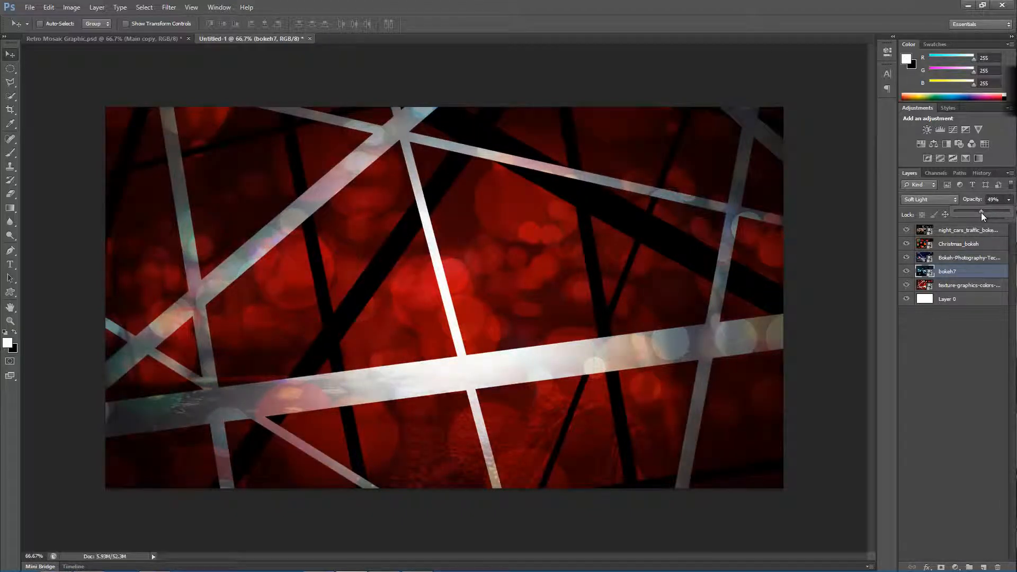
pyautogui.click(988, 352)
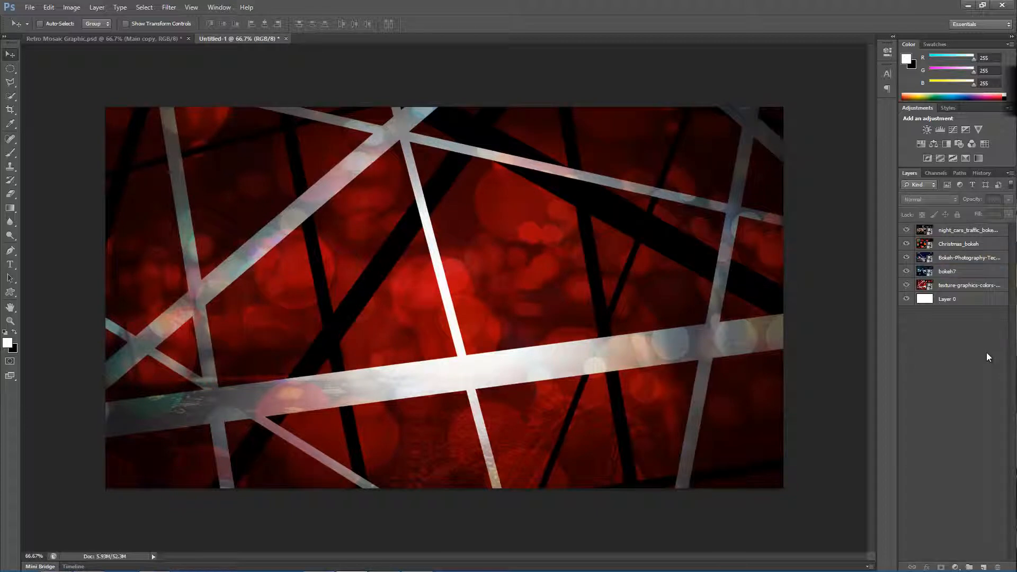
# Step: Merge the texture-graphics layer and all bokeh layers above it into one layer and duplicate the merged layer twice
pyautogui.click(943, 286)
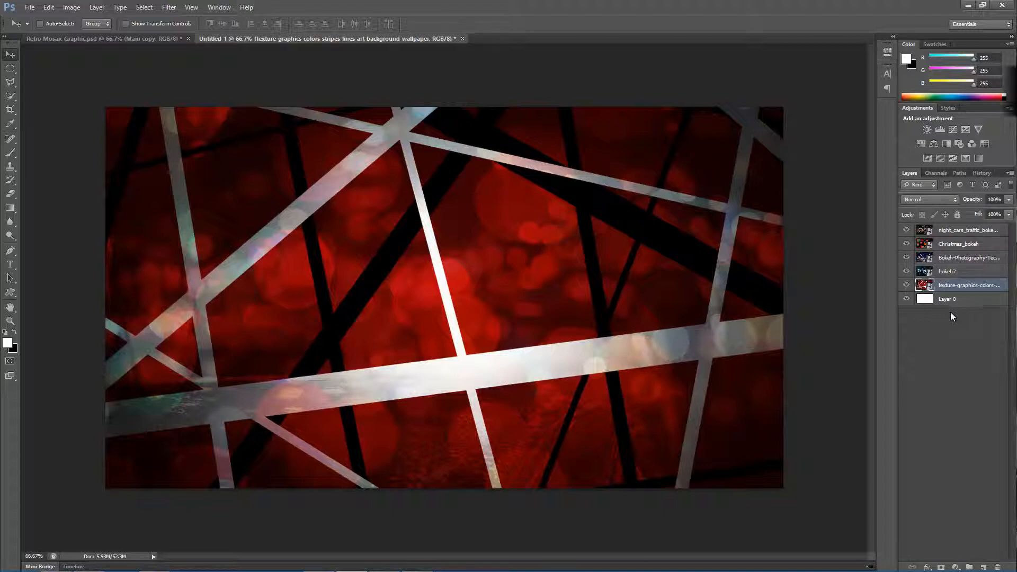
pyautogui.keyDown('shift'); pyautogui.click(949, 231); pyautogui.keyUp('shift')
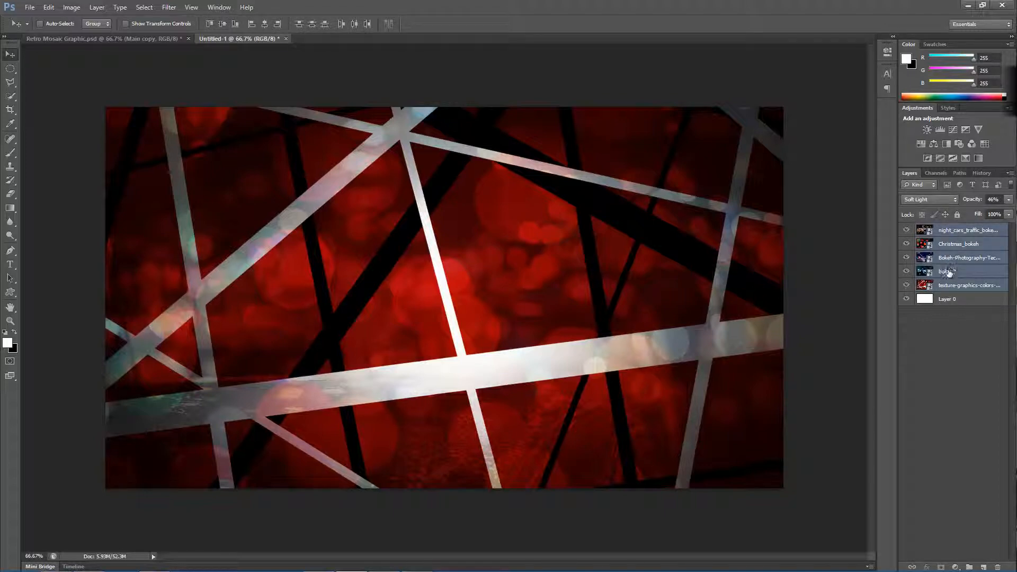
pyautogui.hotkey('ctrl', 'e')
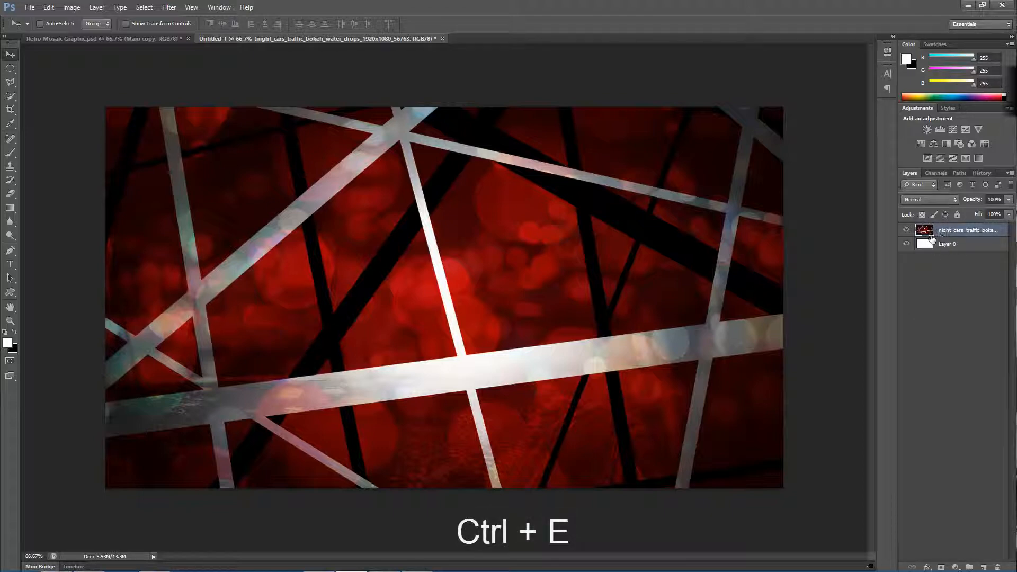
pyautogui.moveTo(957, 231); pyautogui.dragTo(984, 567)
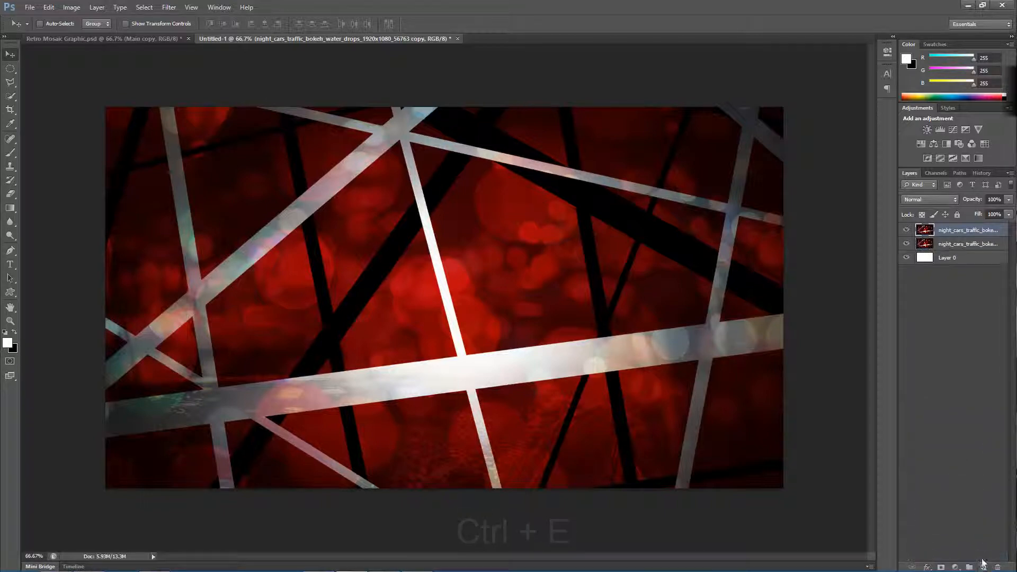
pyautogui.moveTo(961, 243); pyautogui.dragTo(984, 566)
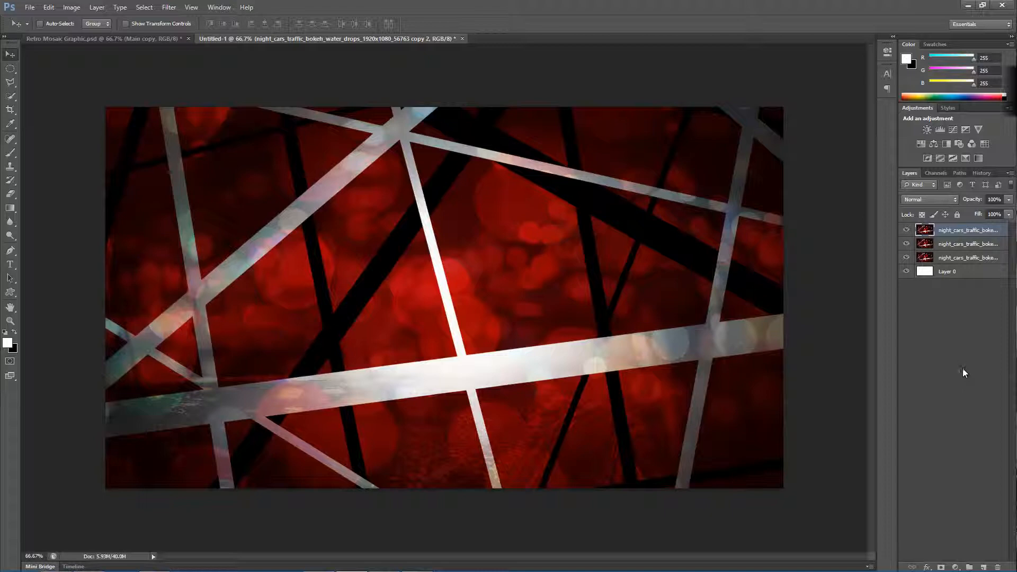
# Step: Transform the topmost merged copy with a horizontal skew of 45°
pyautogui.hotkey('ctrl', 't')
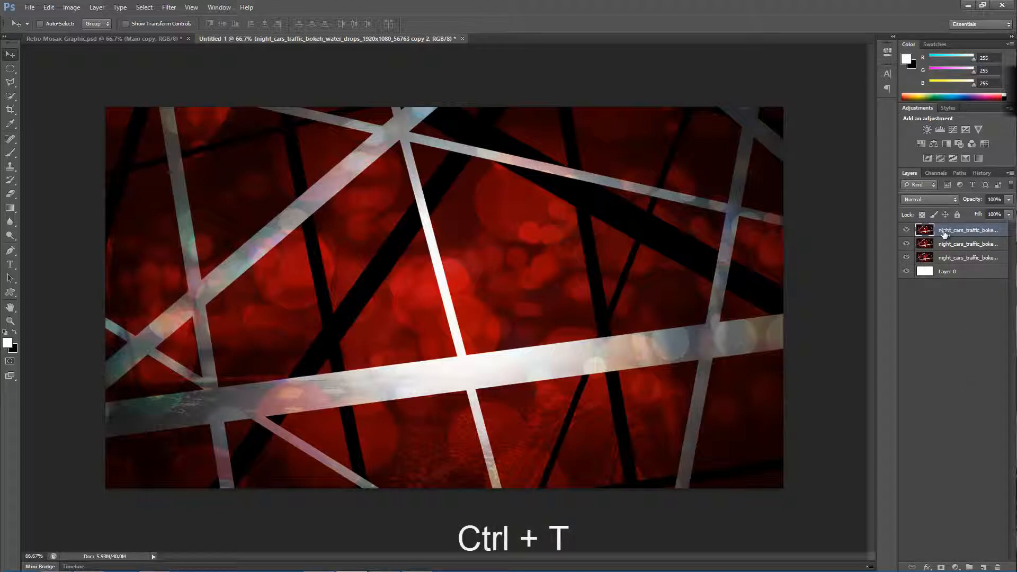
pyautogui.hotkey('ctrl', 't')
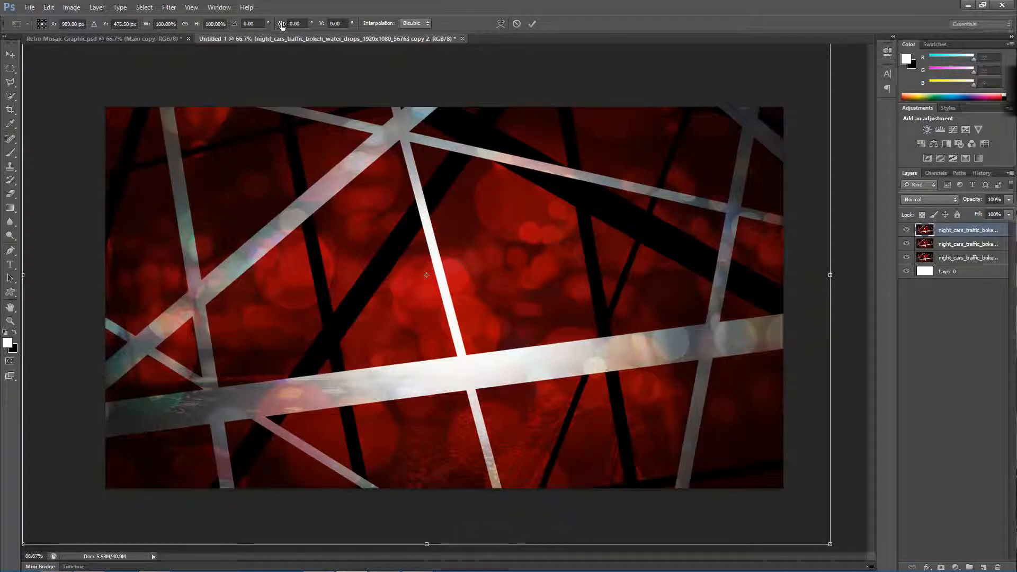
pyautogui.click(295, 23)
pyautogui.write('45')
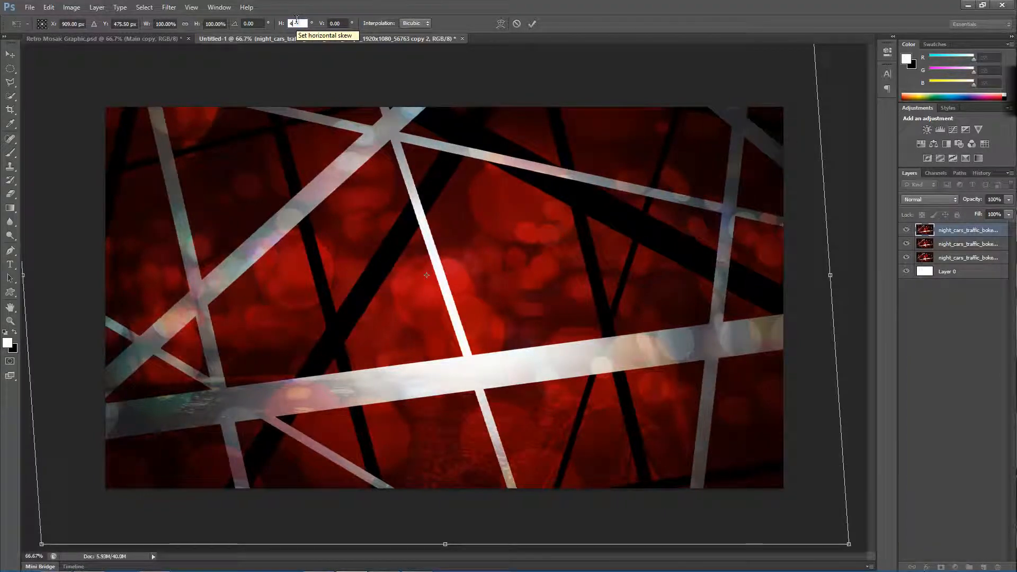
pyautogui.click(535, 24)
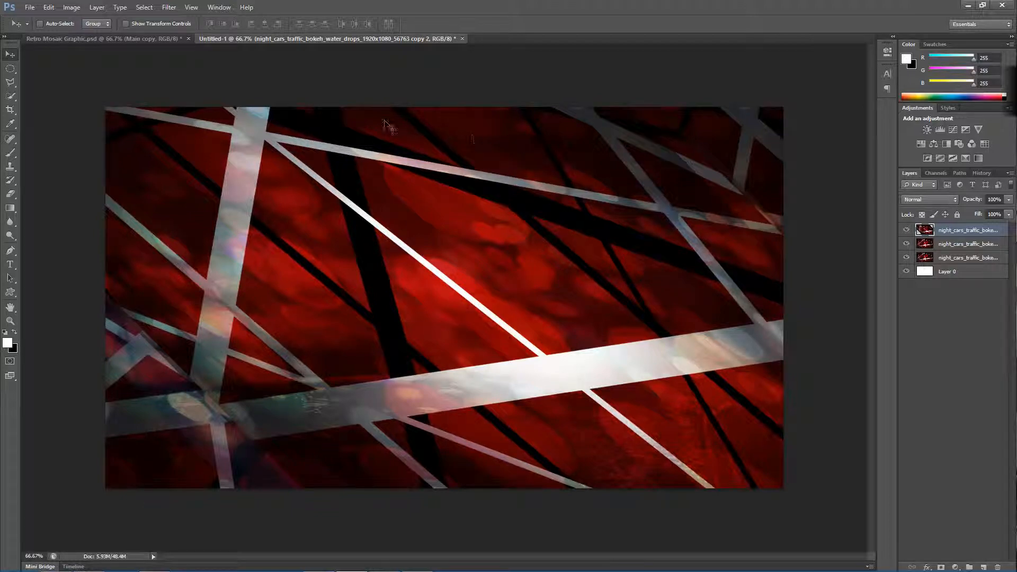
# Step: Apply the Mosaic filter to the skewed topmost copy with a cell size of 58
pyautogui.click(169, 7)
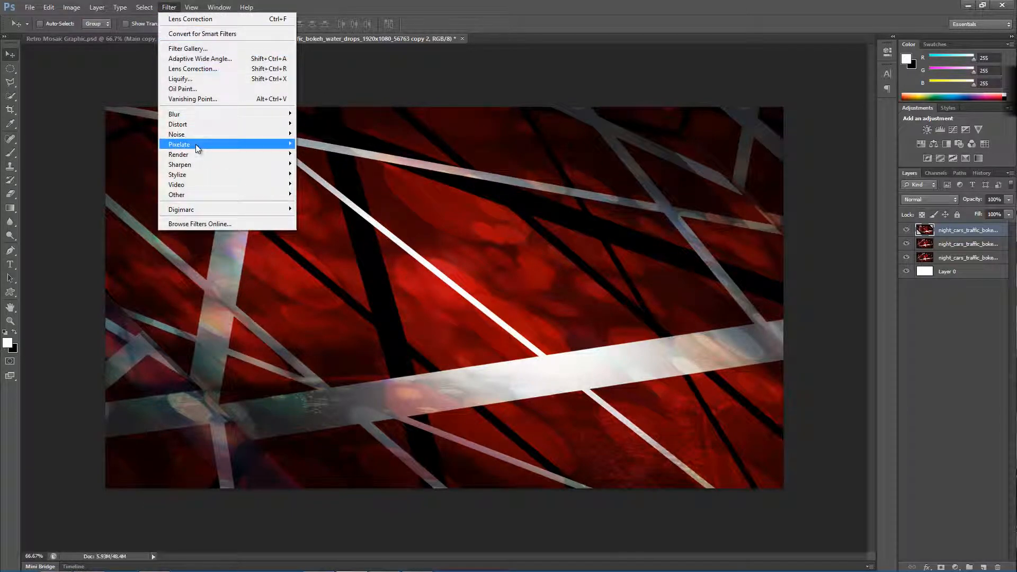
pyautogui.moveTo(195, 144)
pyautogui.click(328, 195)
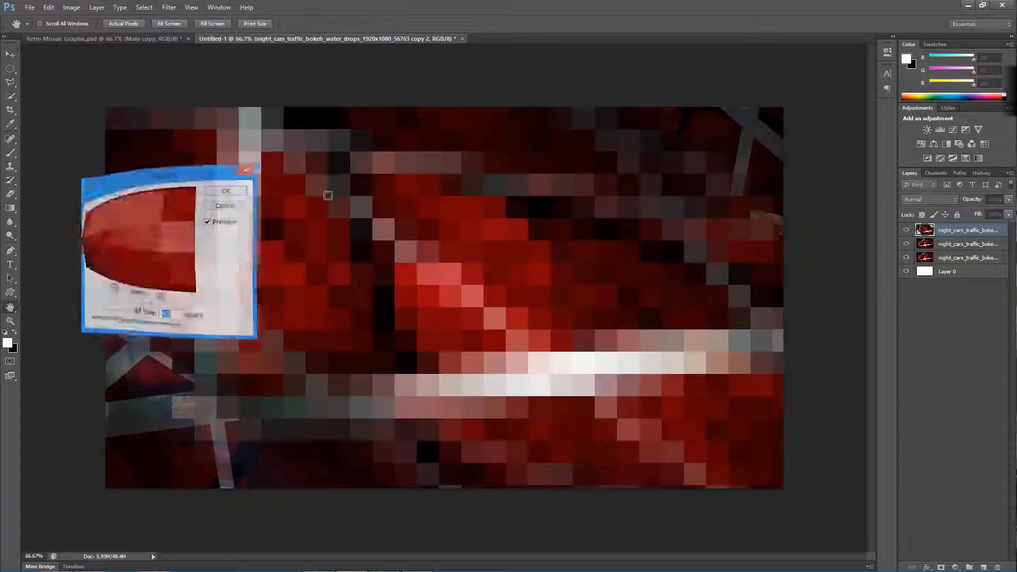
pyautogui.moveTo(169, 173); pyautogui.dragTo(166, 173)
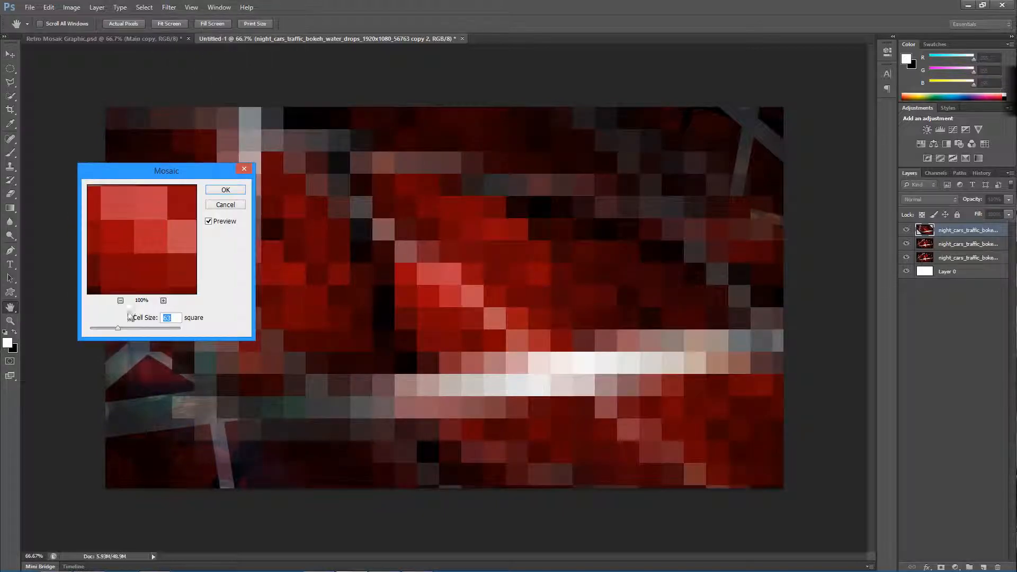
pyautogui.moveTo(118, 328)
pyautogui.mouseDown()
pyautogui.moveTo(127, 326)
pyautogui.moveTo(116, 327)
pyautogui.mouseUp()
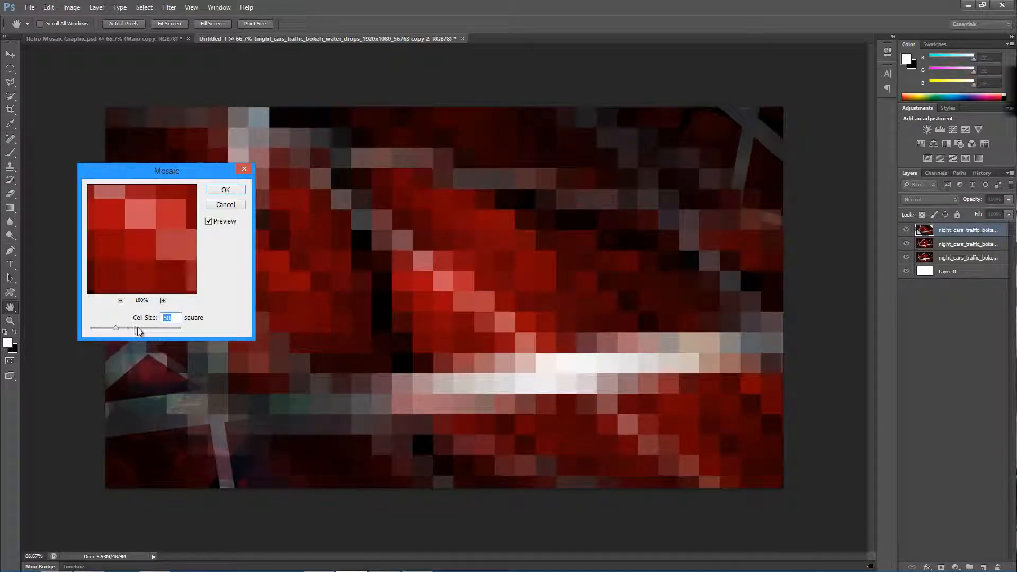
pyautogui.click(233, 189)
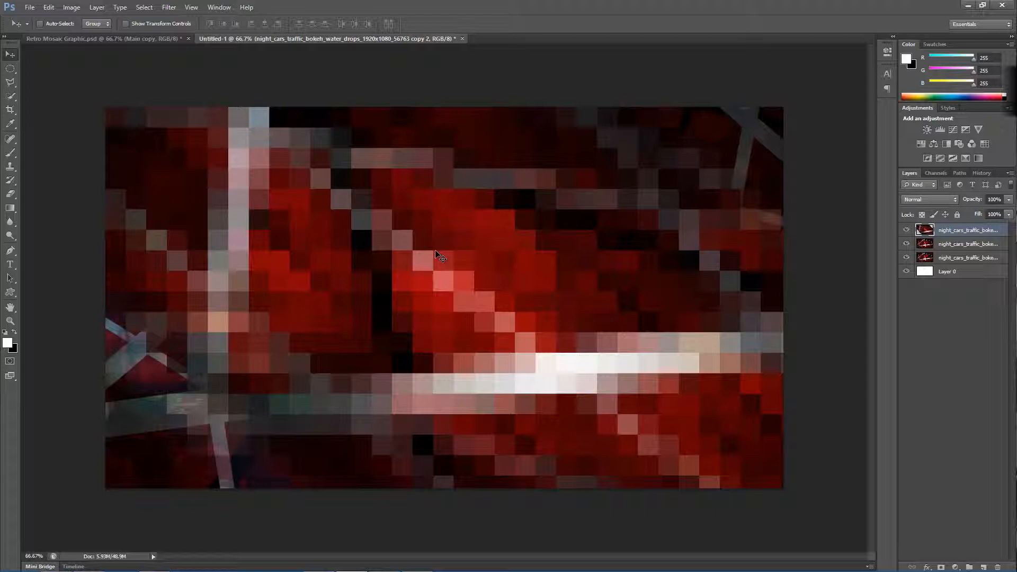
# Step: Transform the pixelated topmost copy with a horizontal skew of -45°
pyautogui.hotkey('ctrl', 't')
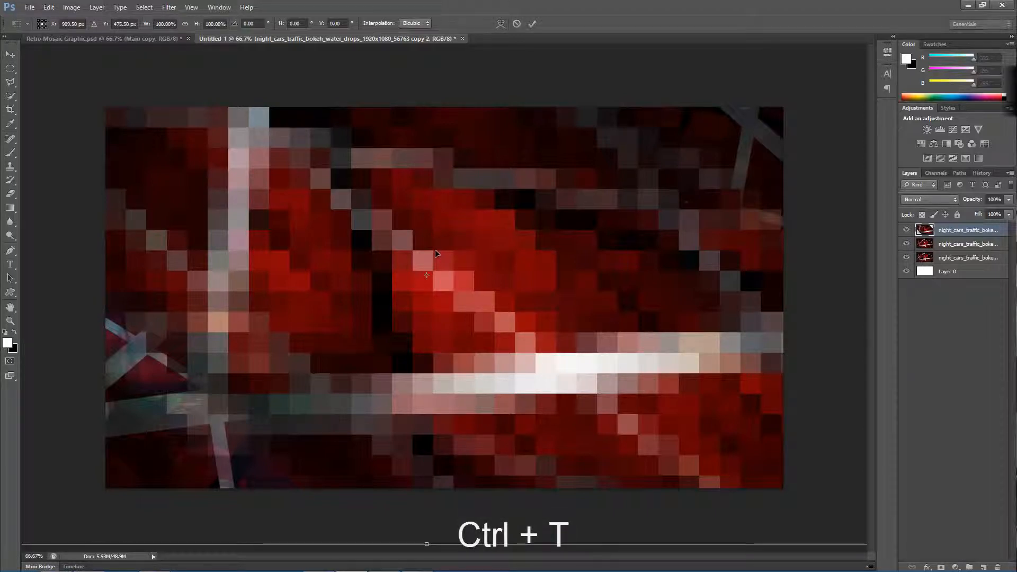
pyautogui.click(301, 23)
pyautogui.write('-')
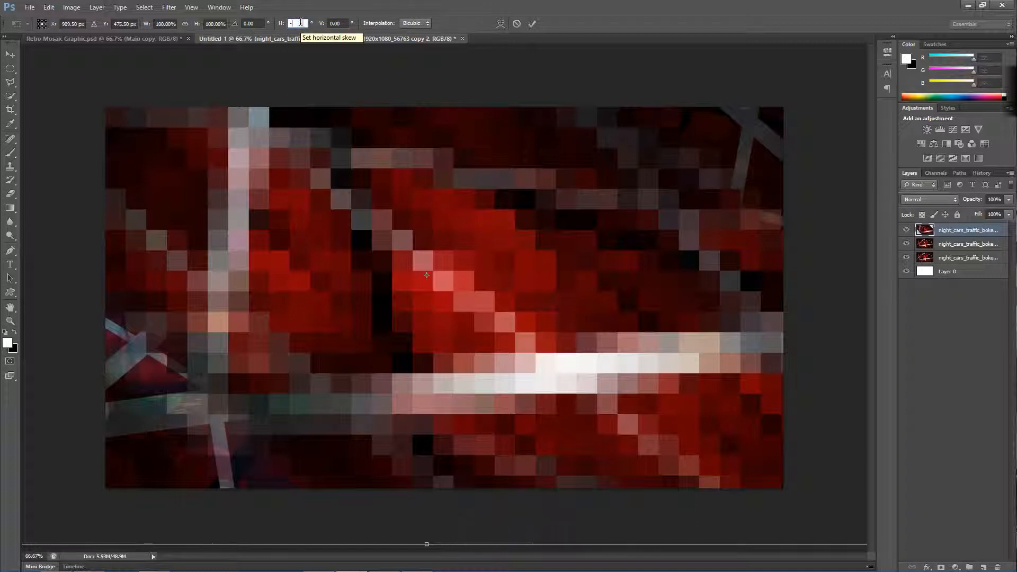
pyautogui.write('45')
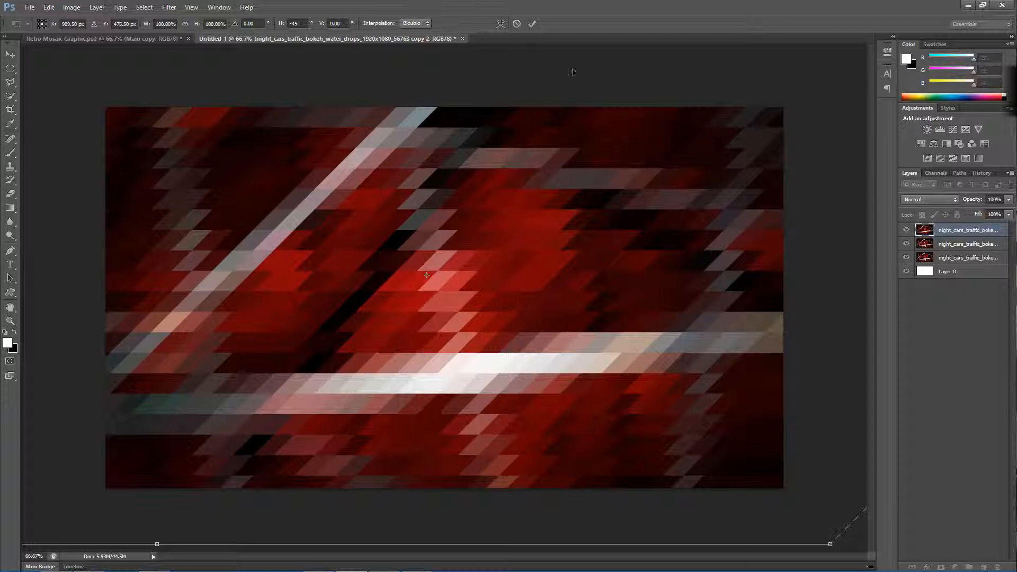
pyautogui.click(533, 23)
# Step: Transform the second merged copy, just below the top one, with a horizontal skew of -45°
pyautogui.click(959, 244)
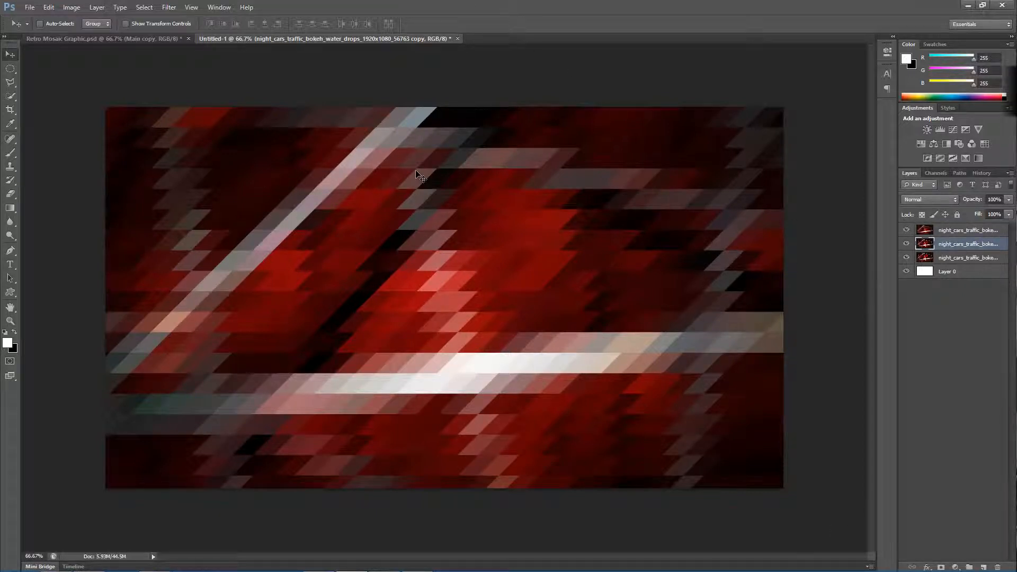
pyautogui.hotkey('ctrl', 't')
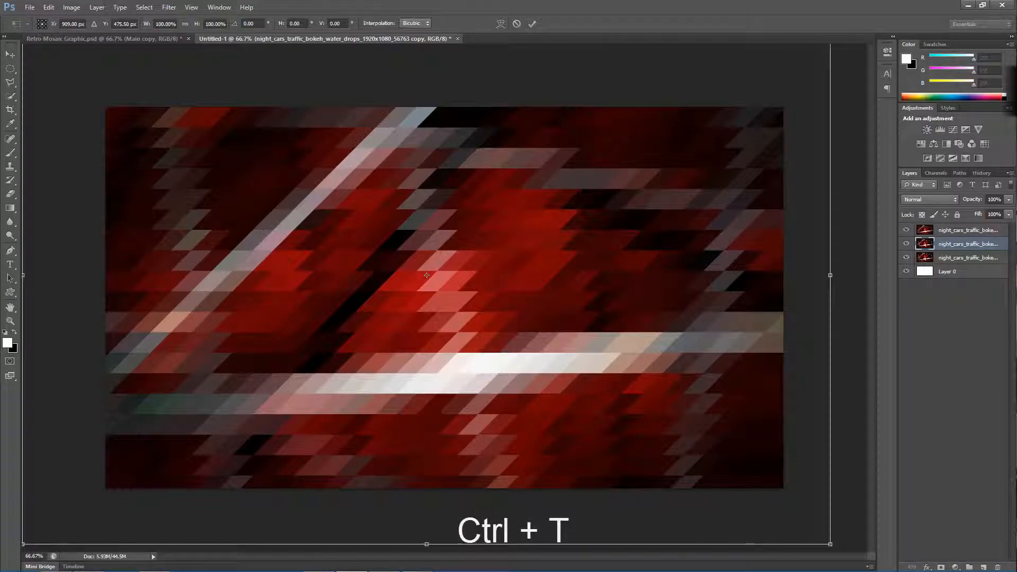
pyautogui.click(298, 22)
pyautogui.write('-45')
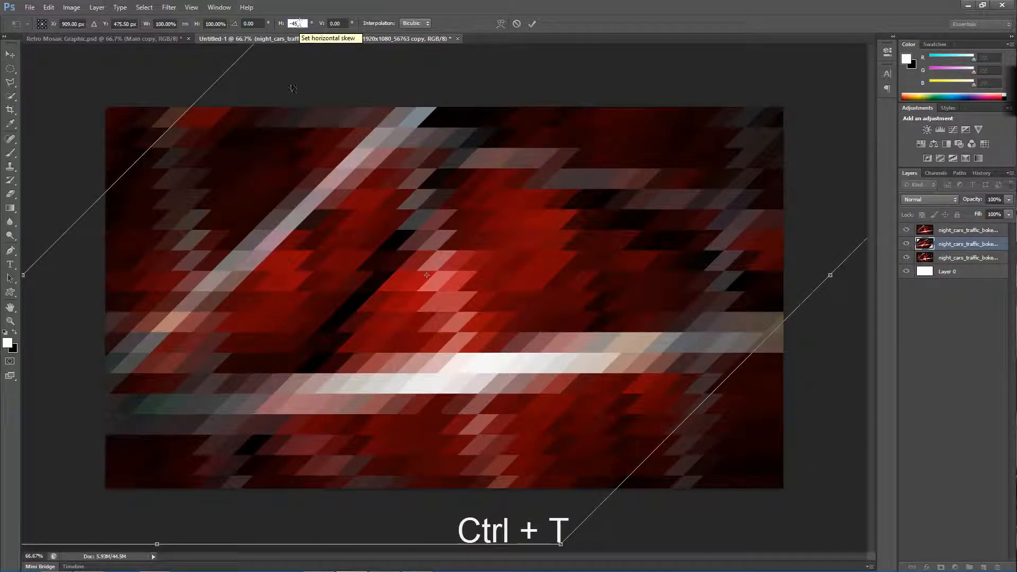
pyautogui.click(533, 23)
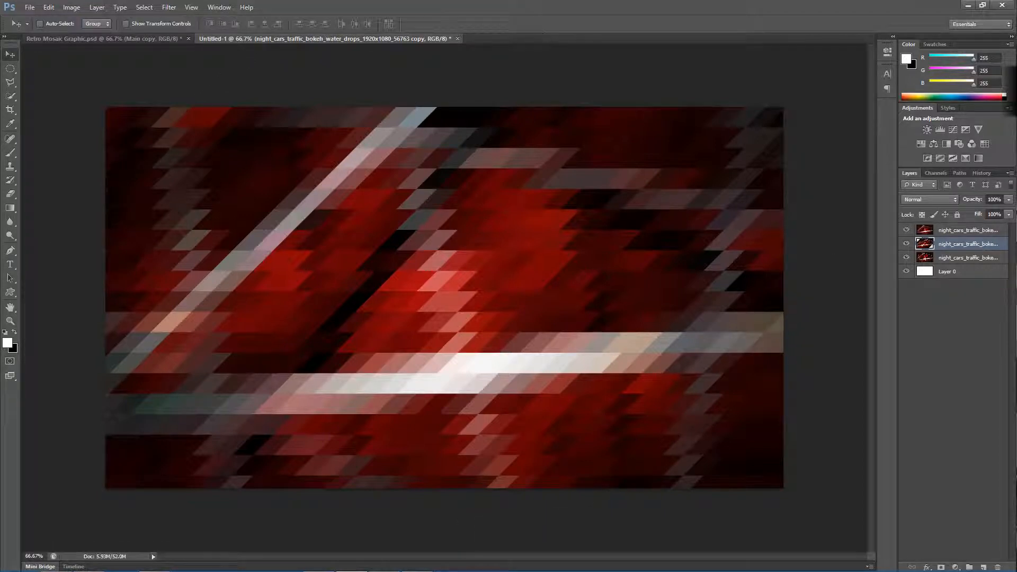
# Step: Apply the Mosaic filter to the second copy with the same cell size of 58
pyautogui.click(169, 7)
pyautogui.moveTo(193, 147)
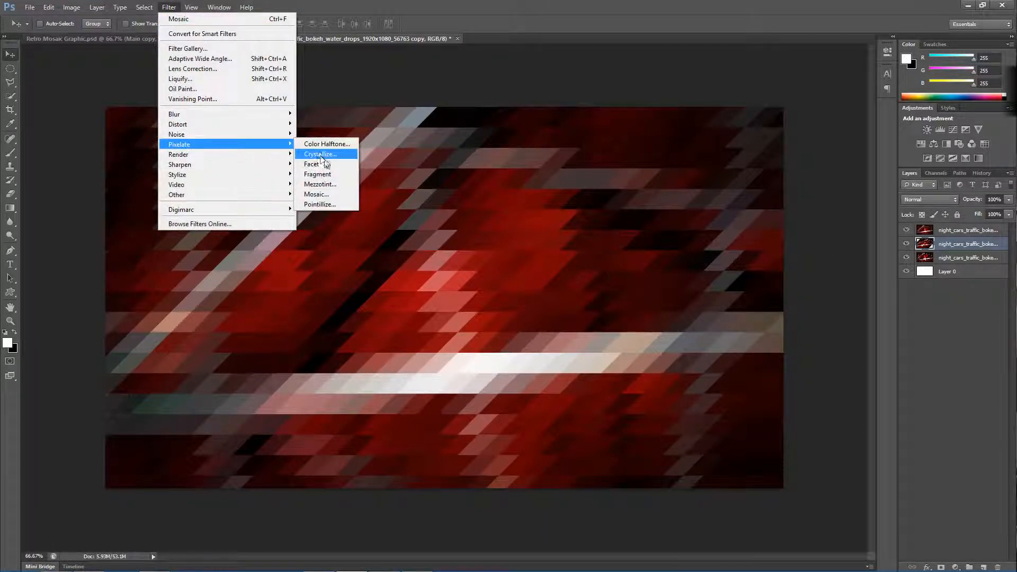
pyautogui.click(329, 196)
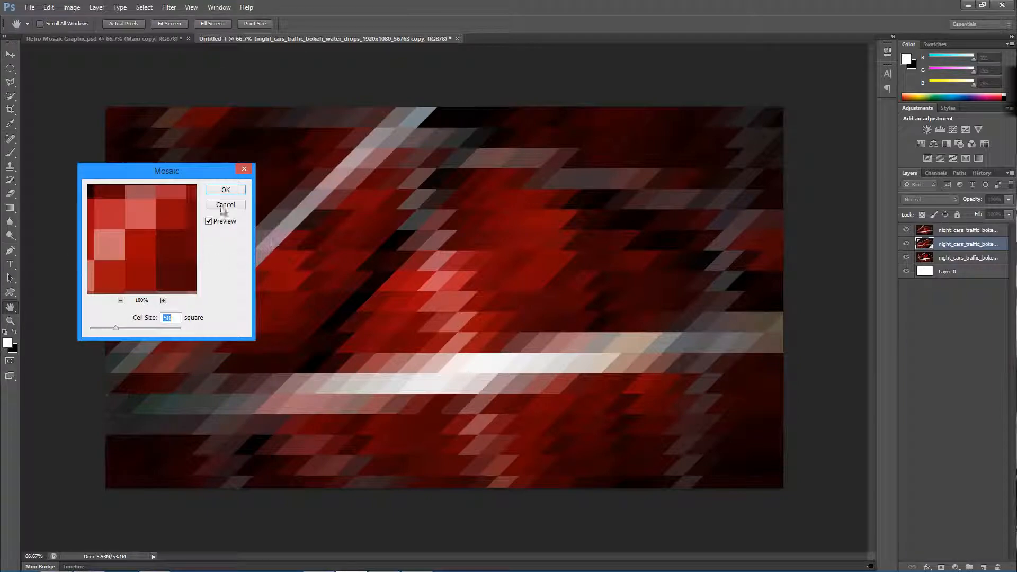
pyautogui.click(254, 189)
pyautogui.hotkey('ctrl', 'f')
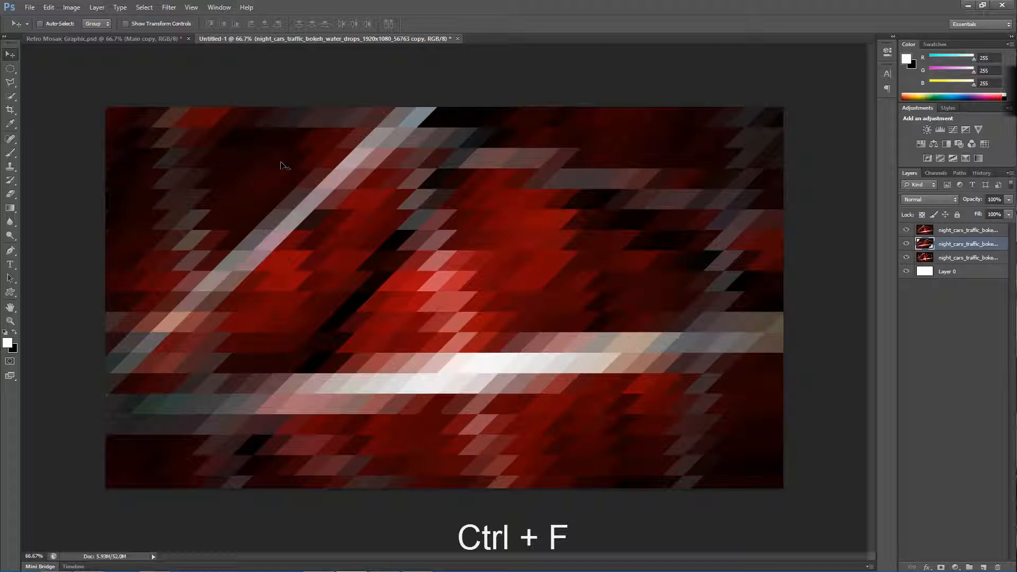
# Step: Transform the pixelated second copy with a horizontal skew of 45°
pyautogui.hotkey('ctrl', 't')
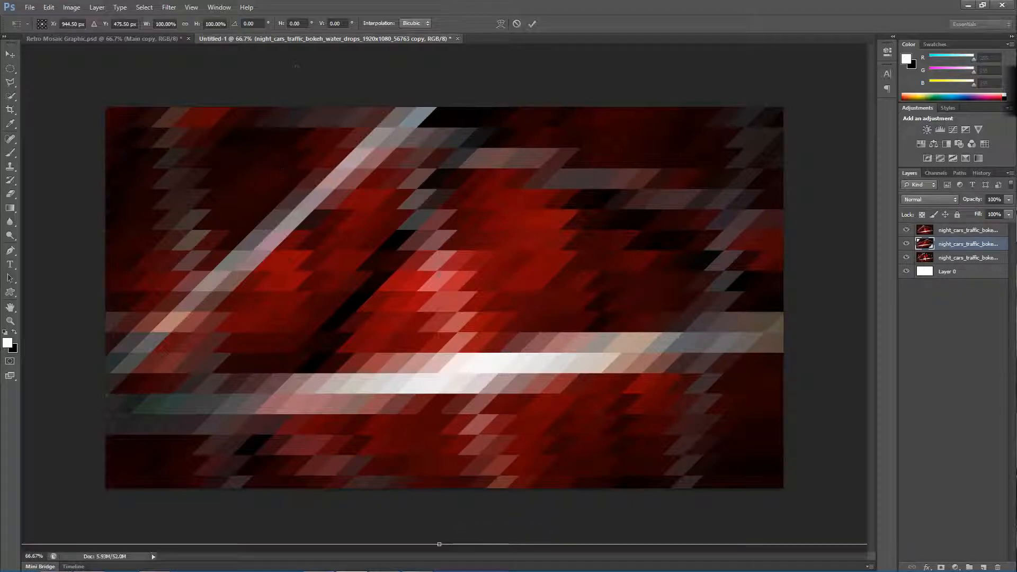
pyautogui.click(302, 23)
pyautogui.write('45')
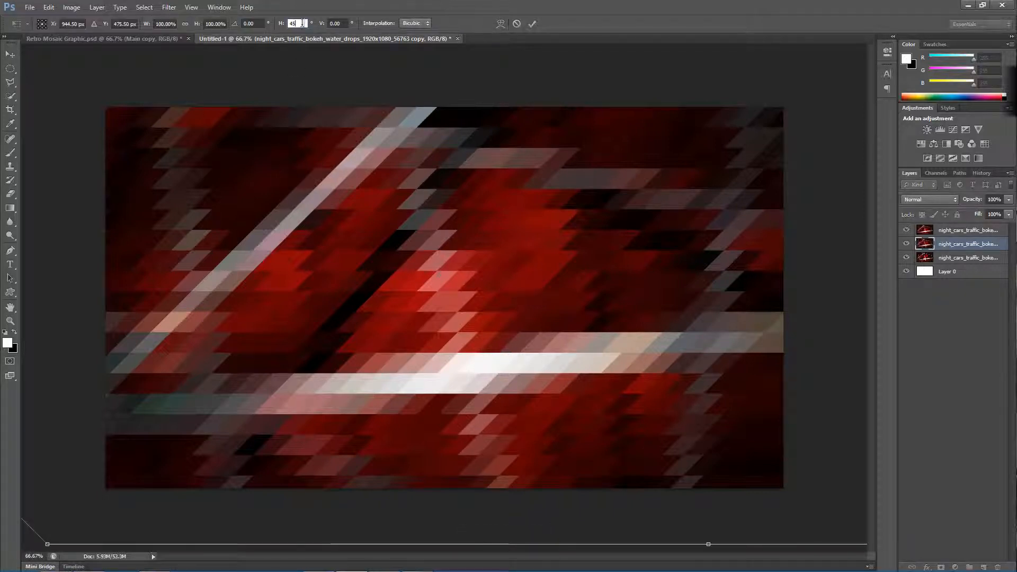
pyautogui.click(532, 24)
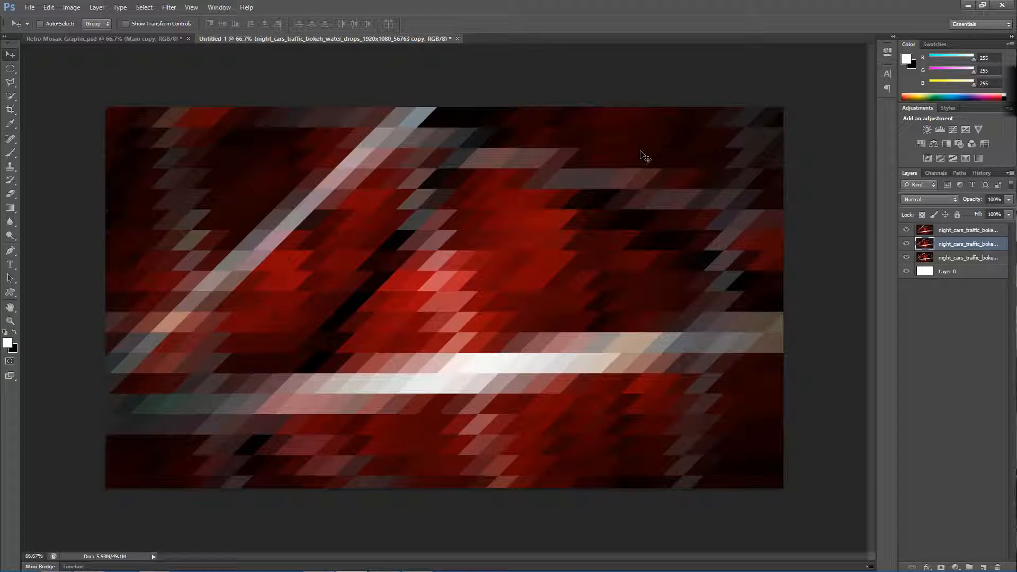
# Step: Lower the opacity of the topmost mosaic copy to about 50%
pyautogui.click(976, 231)
pyautogui.click(1009, 200)
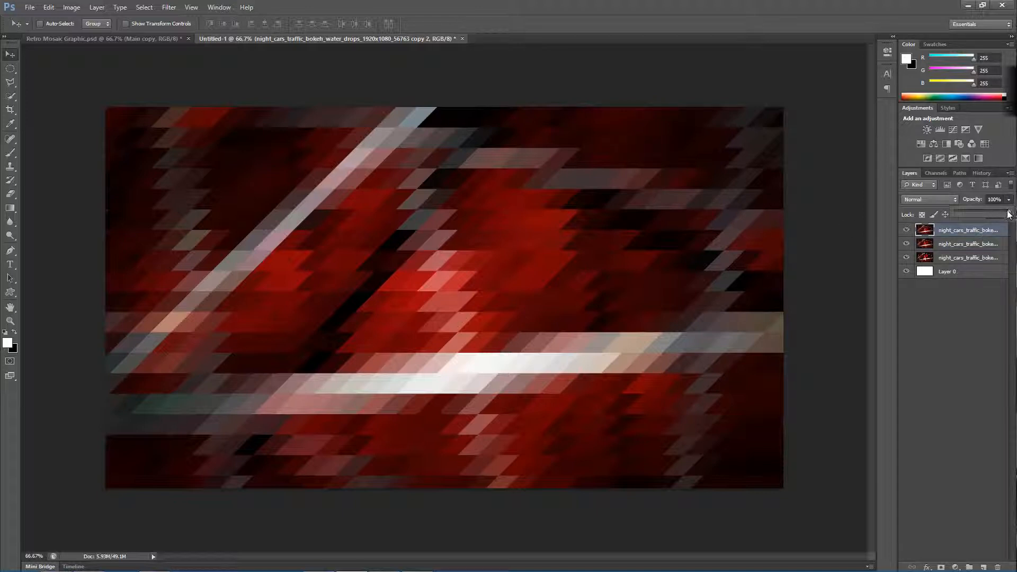
pyautogui.moveTo(1011, 215); pyautogui.dragTo(984, 215)
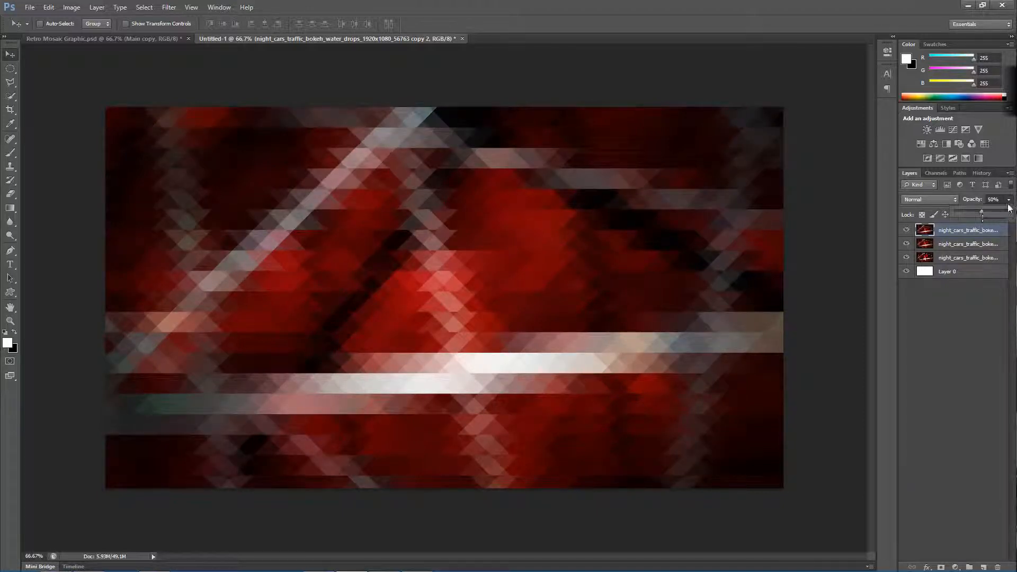
pyautogui.moveTo(981, 214); pyautogui.dragTo(982, 214)
# Step: Lower the opacity of the second mosaic copy to about 75%
pyautogui.click(988, 241)
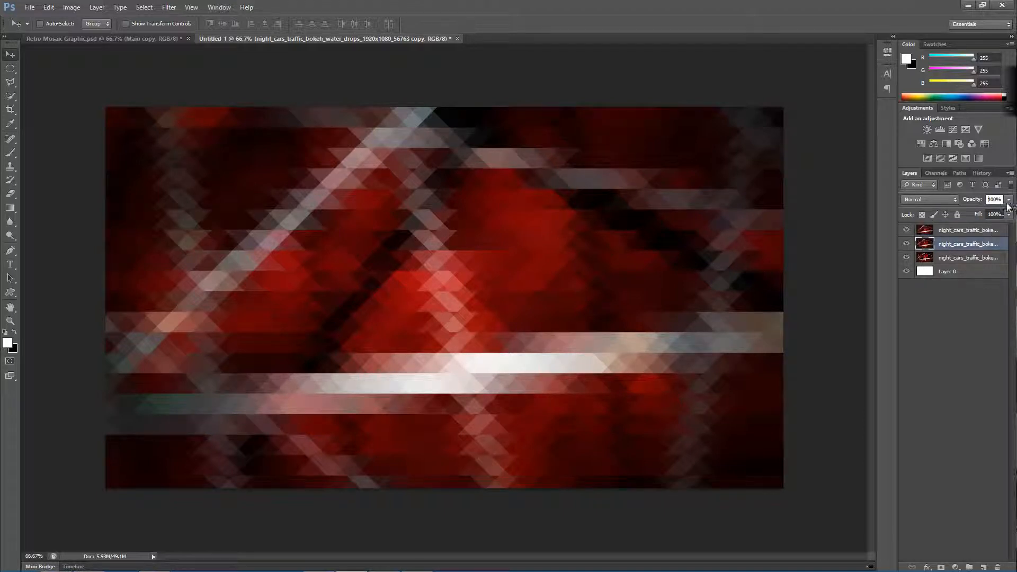
pyautogui.click(1008, 200)
pyautogui.click(1009, 201)
pyautogui.click(1008, 200)
pyautogui.moveTo(1005, 213); pyautogui.dragTo(984, 212)
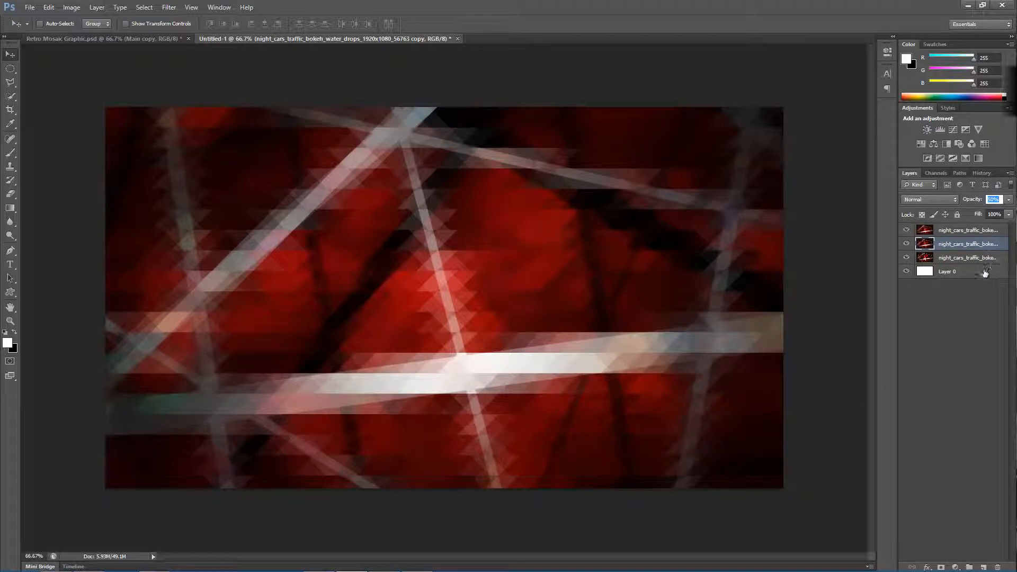
pyautogui.click(1009, 200)
pyautogui.moveTo(988, 212); pyautogui.dragTo(997, 214)
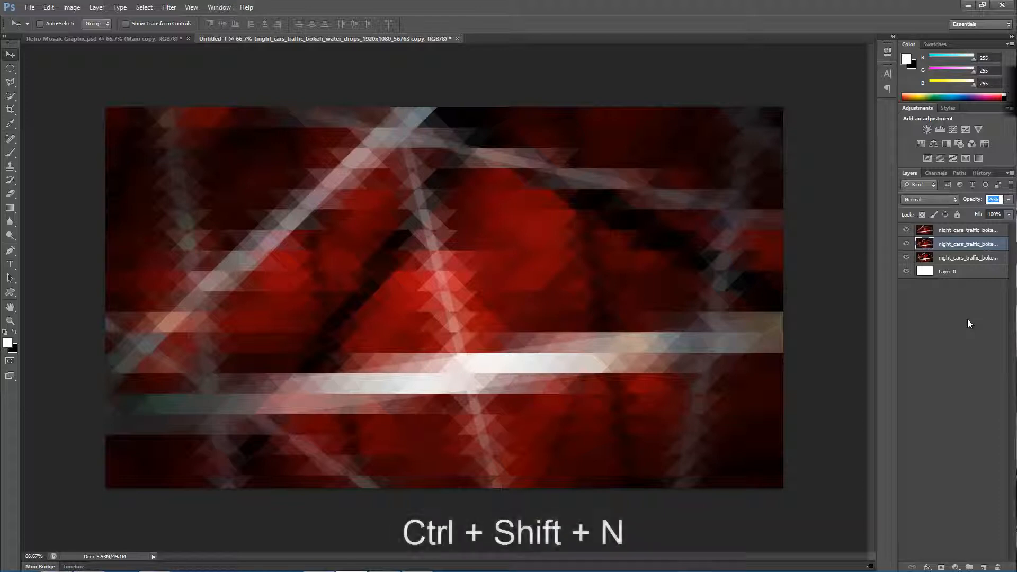
# Step: Draw a white three-triangle custom shape about 682 × 590 px near the canvas centre on a new layer above the second mosaic copy
pyautogui.hotkey('ctrl', 'shift', 'n')
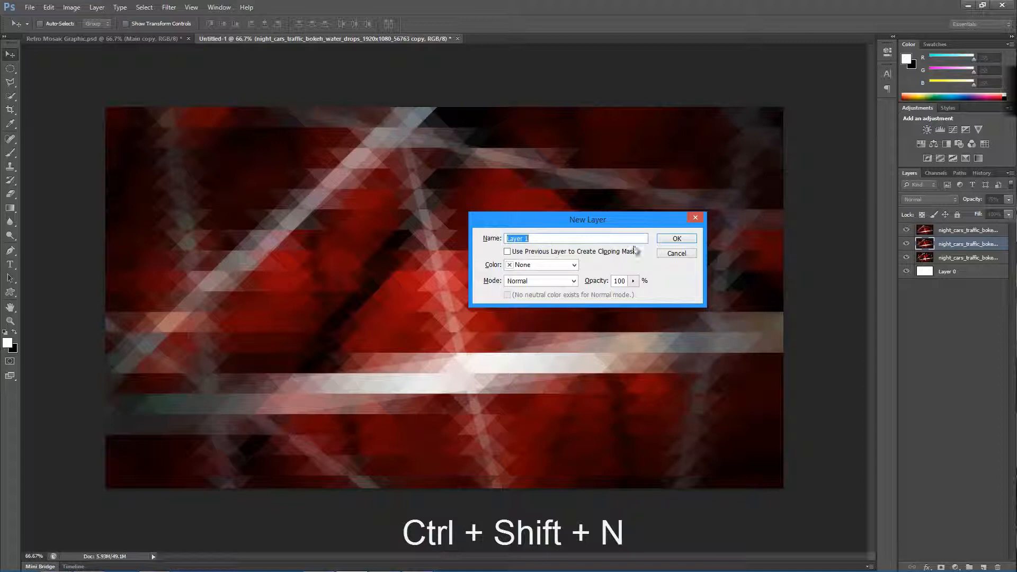
pyautogui.click(676, 239)
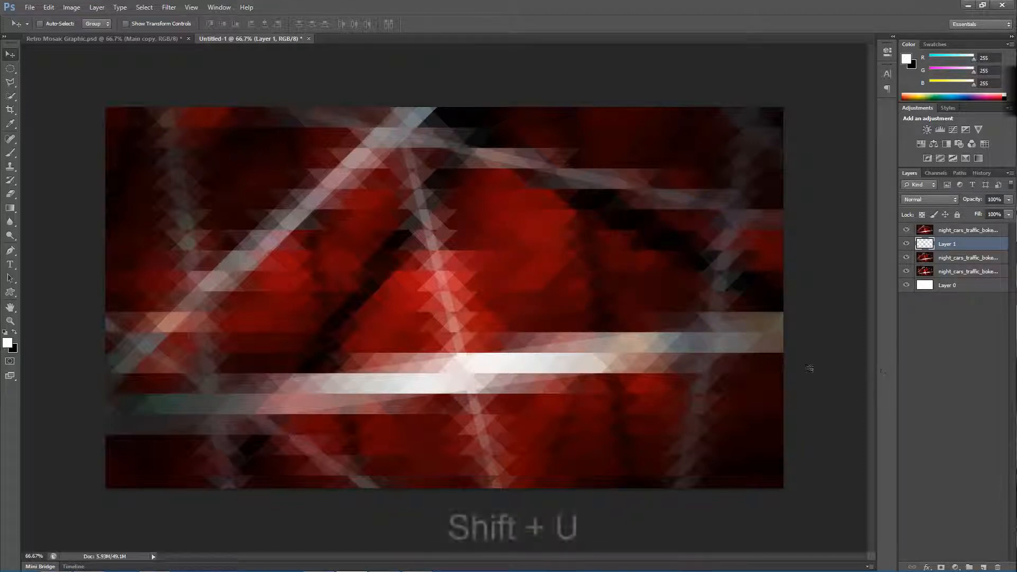
pyautogui.hotkey('shift', 'u')
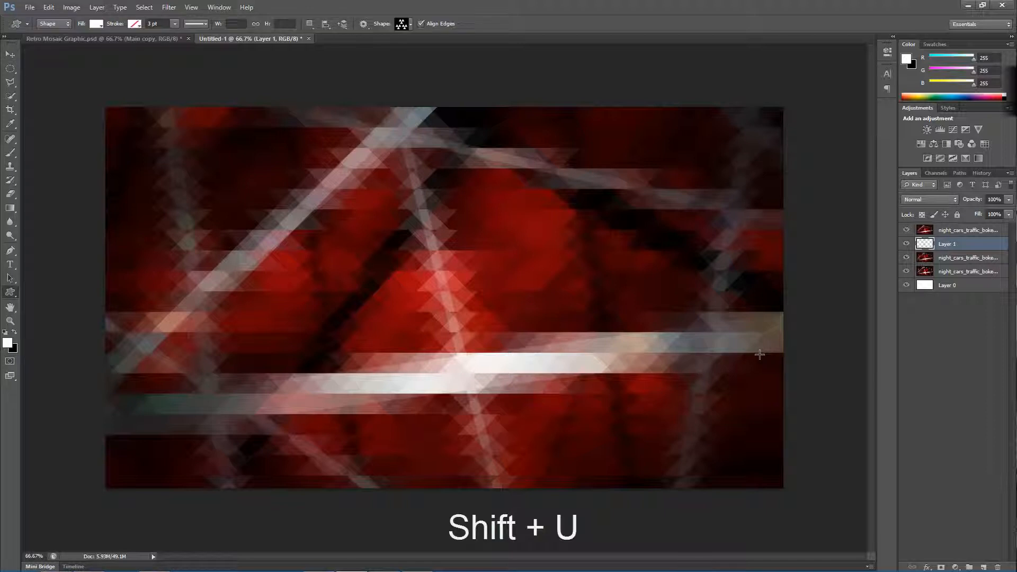
pyautogui.rightClick(14, 292)
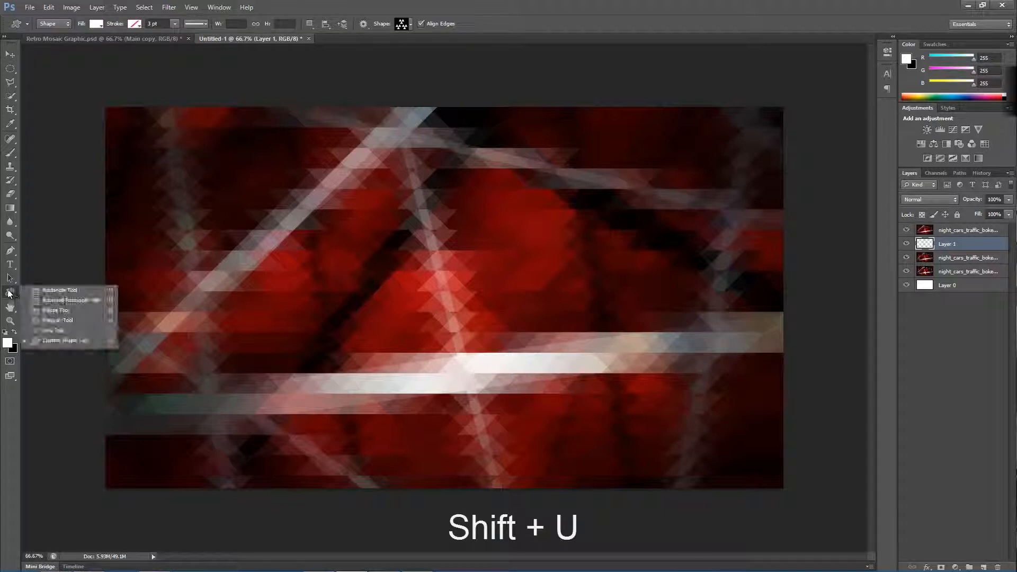
pyautogui.click(56, 343)
pyautogui.click(411, 24)
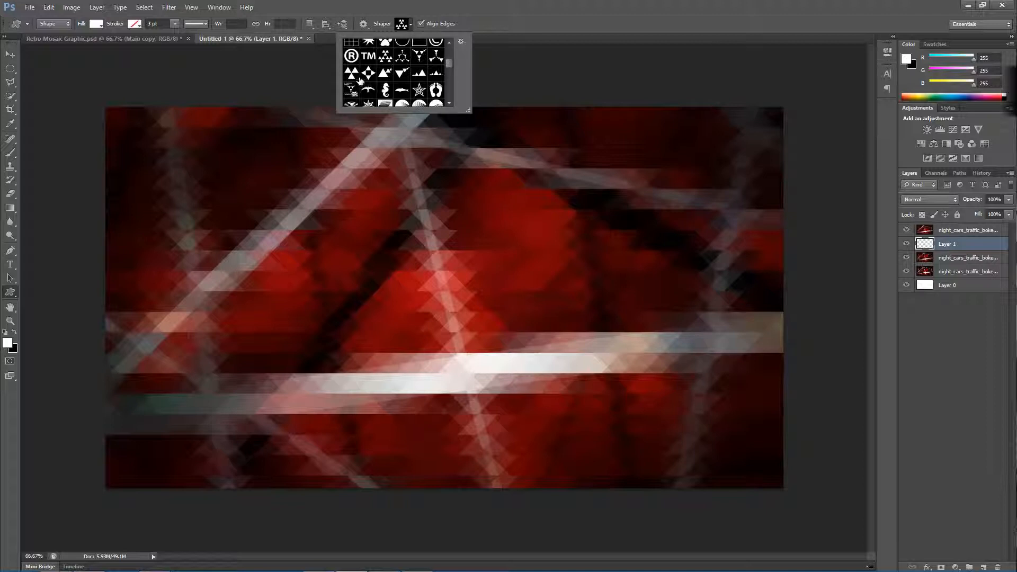
pyautogui.click(352, 75)
pyautogui.click(411, 24)
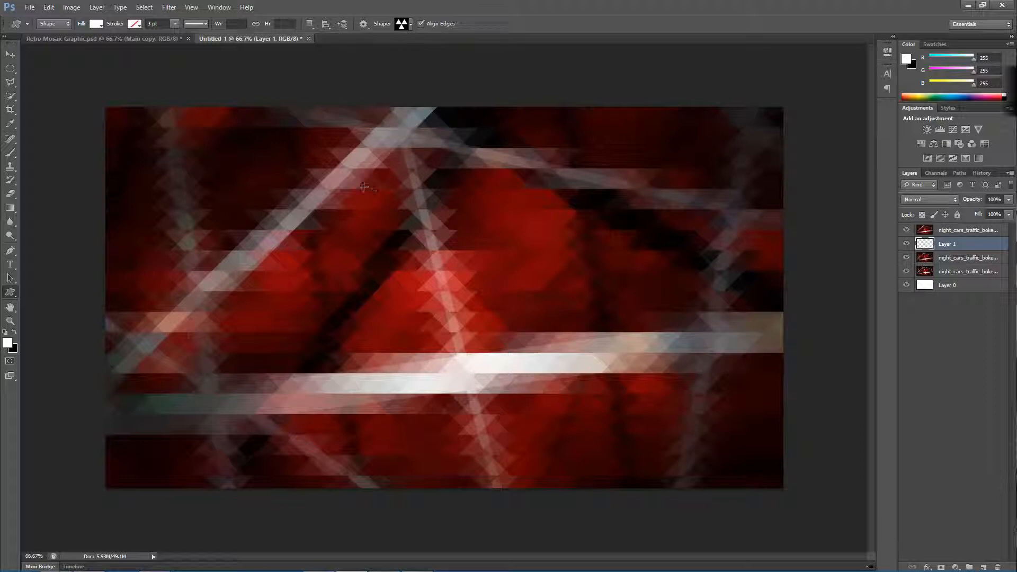
pyautogui.moveTo(369, 162); pyautogui.dragTo(610, 434)
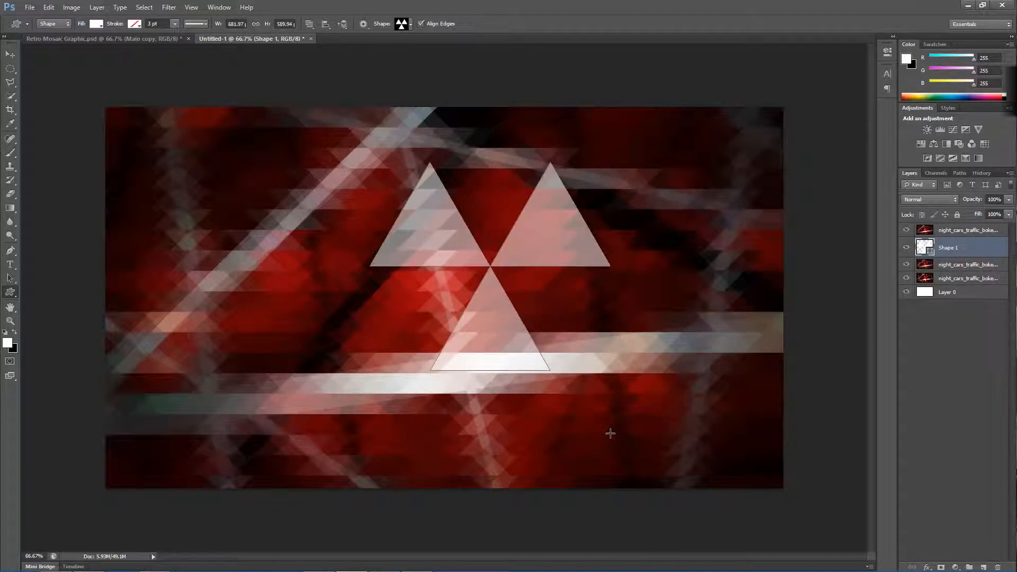
# Step: Move the three-triangle shape toward the middle of the canvas and set its blend mode to Hue
pyautogui.click(7, 56)
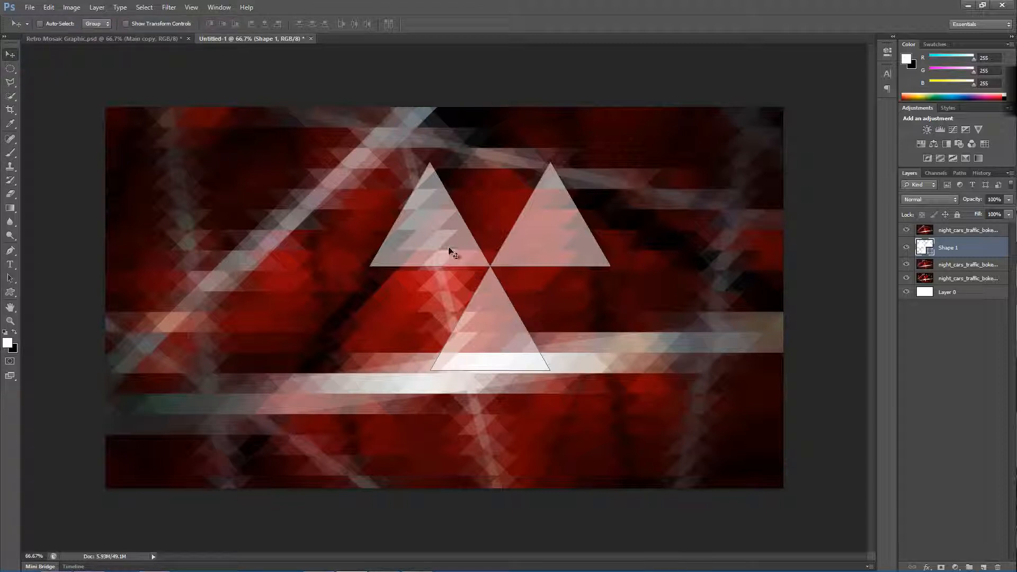
pyautogui.moveTo(438, 249); pyautogui.dragTo(391, 270)
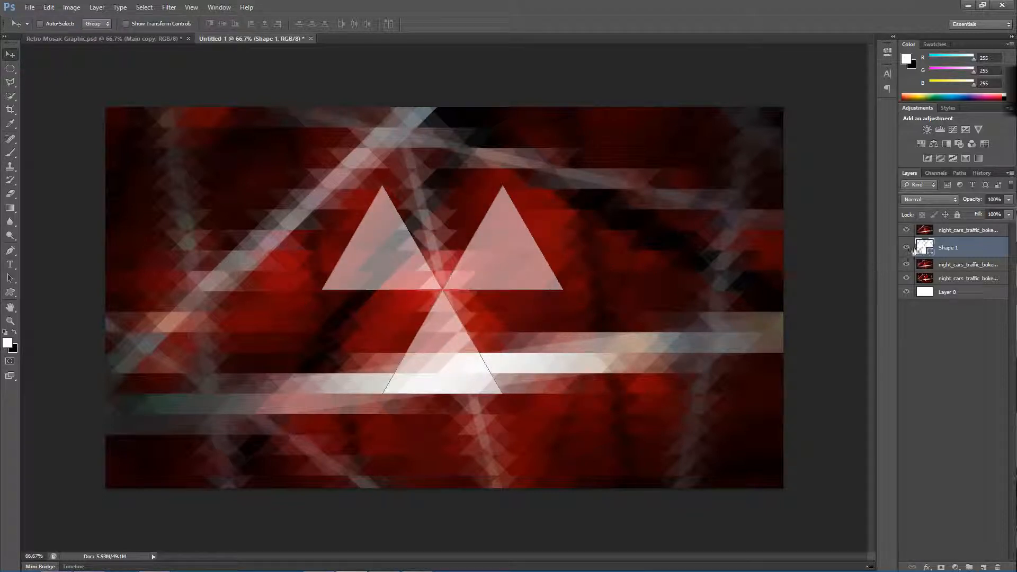
pyautogui.press('i')
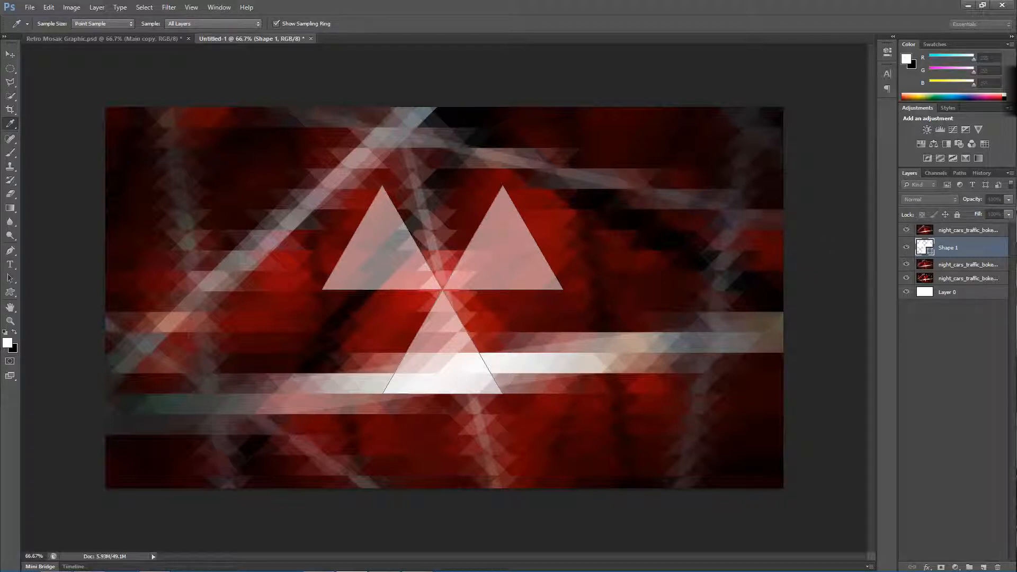
pyautogui.press('v')
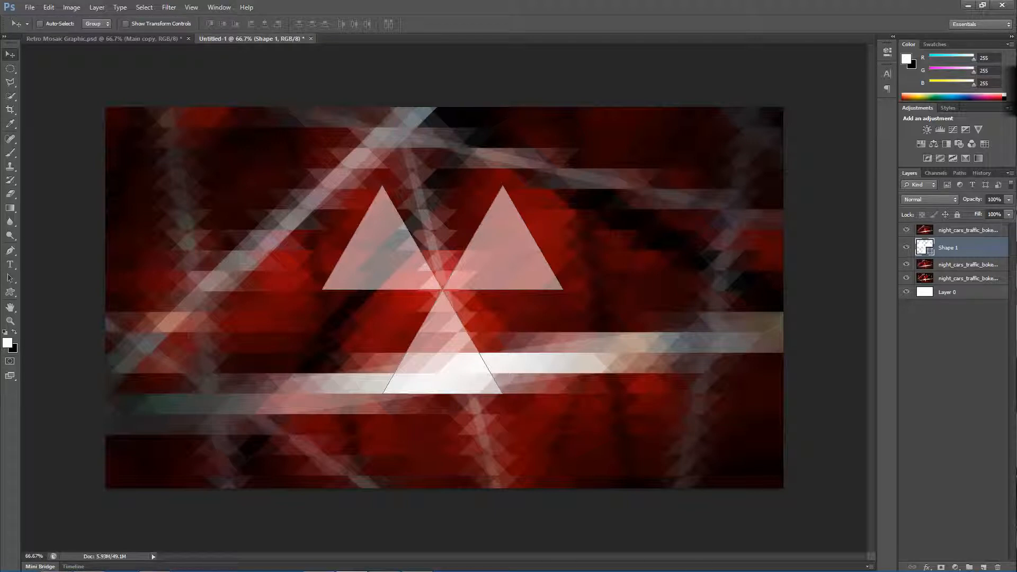
pyautogui.click(938, 199)
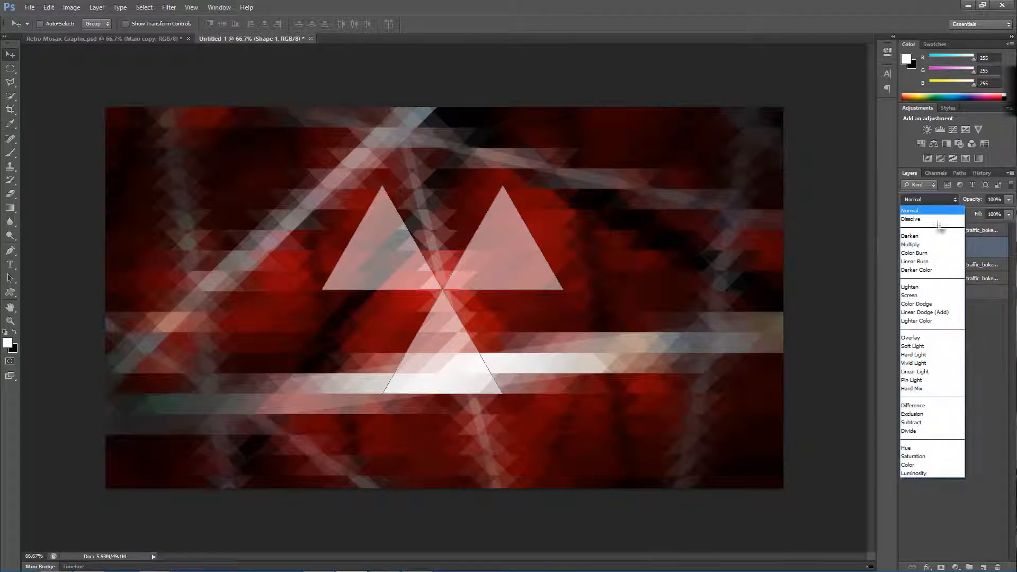
pyautogui.click(917, 448)
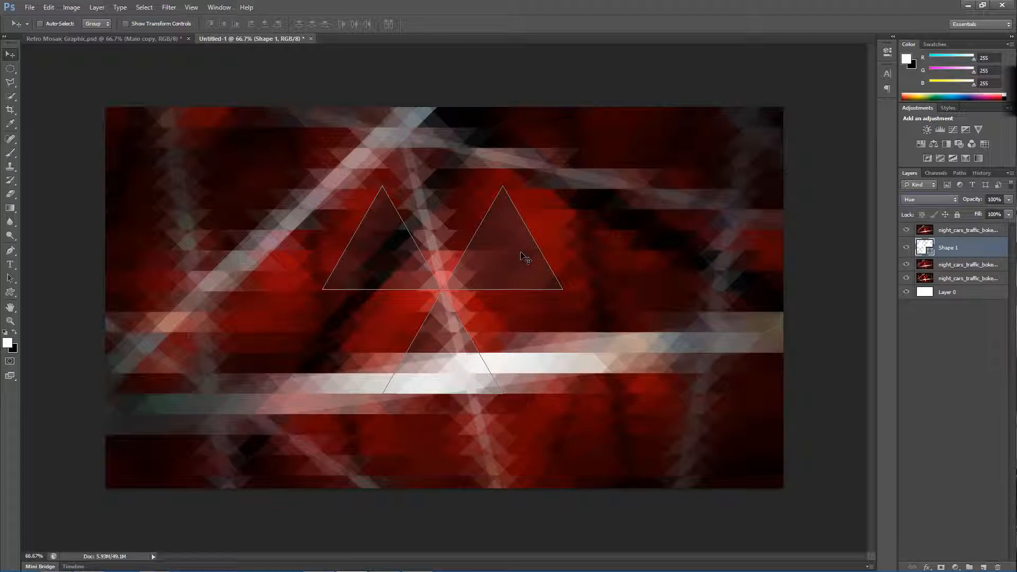
# Step: Centre the three-triangle shape vertically and horizontally on the whole canvas and clear the selection
pyautogui.hotkey('ctrl', 'a')
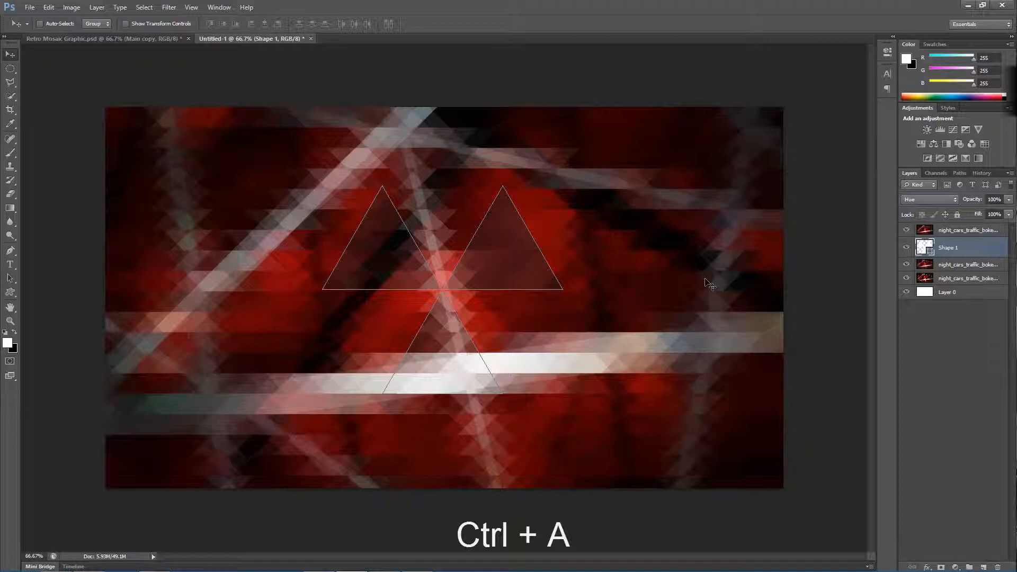
pyautogui.hotkey('ctrl', 'a')
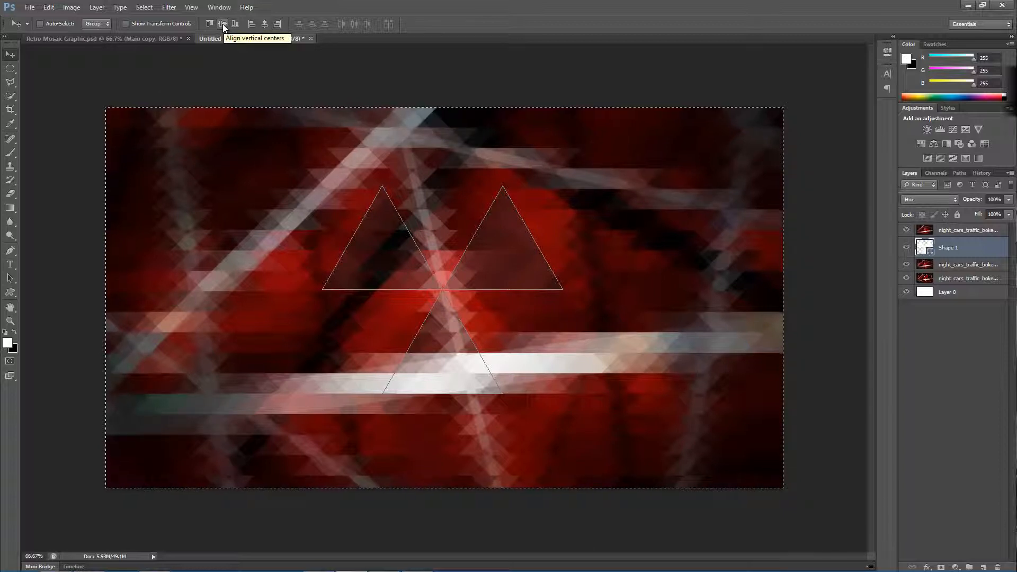
pyautogui.click(264, 24)
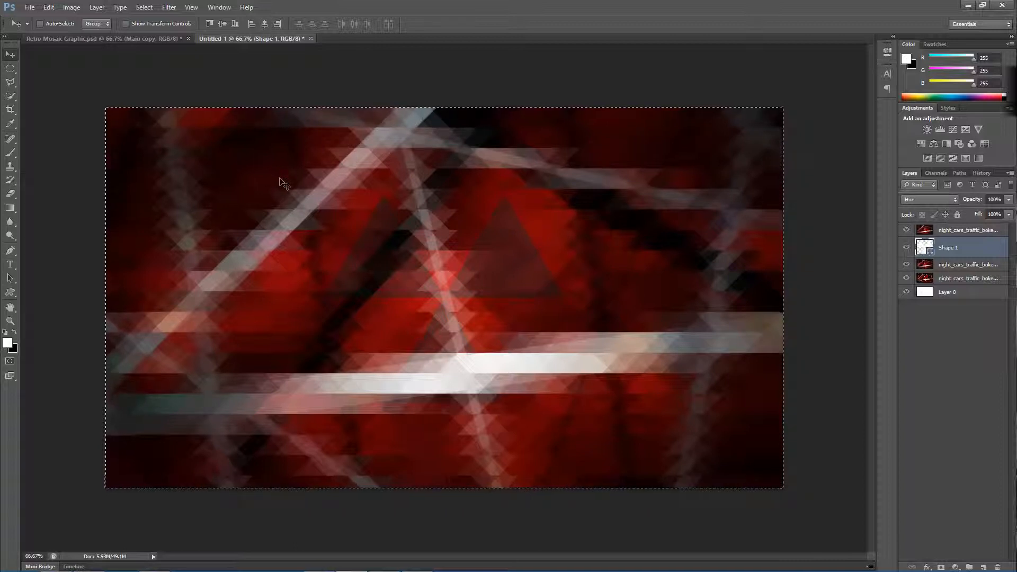
pyautogui.hotkey('ctrl', 'd')
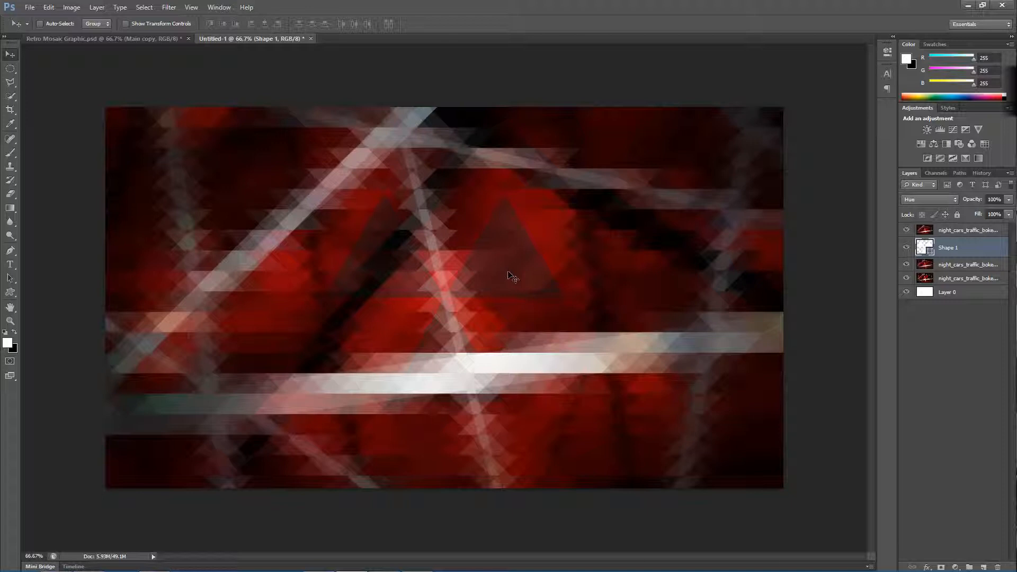
# Step: Duplicate the three-triangle shape, merge the copy into the original, and turn it upside down about its centre
pyautogui.moveTo(958, 249); pyautogui.dragTo(983, 566)
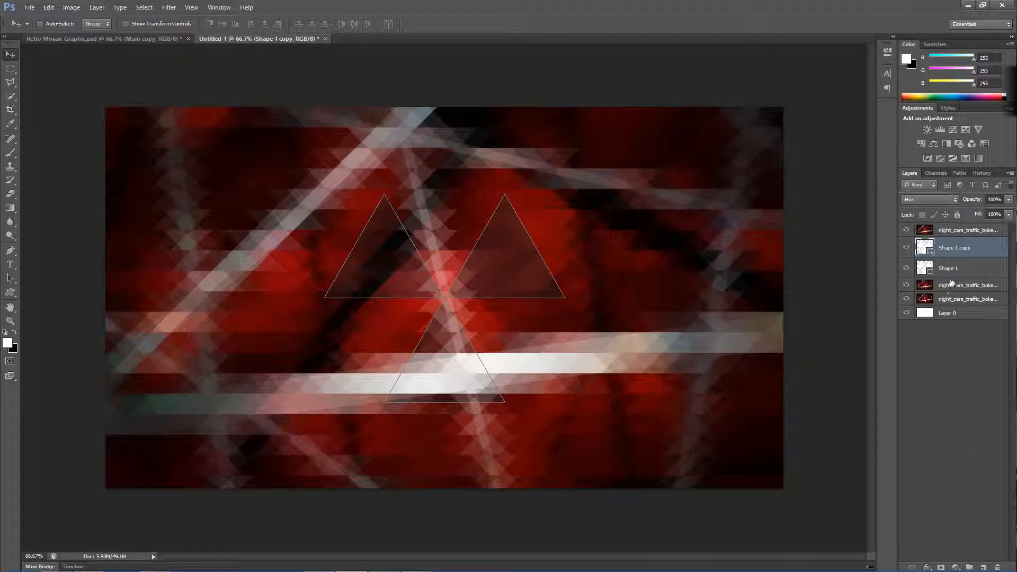
pyautogui.hotkey('ctrl', 'e')
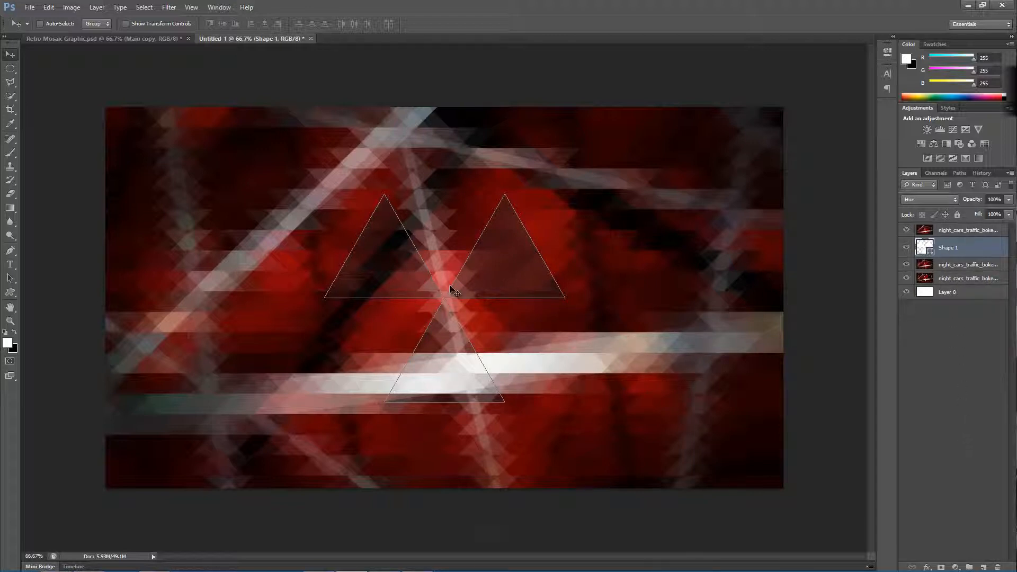
pyautogui.hotkey('ctrl', 't')
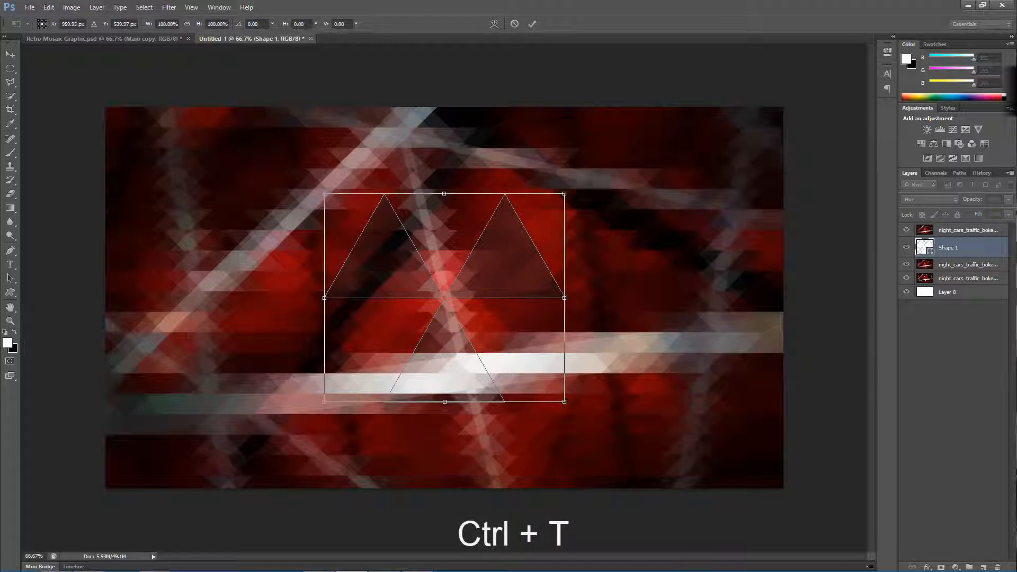
pyautogui.moveTo(577, 182); pyautogui.dragTo(310, 420)
pyautogui.moveTo(310, 420); pyautogui.dragTo(309, 419)
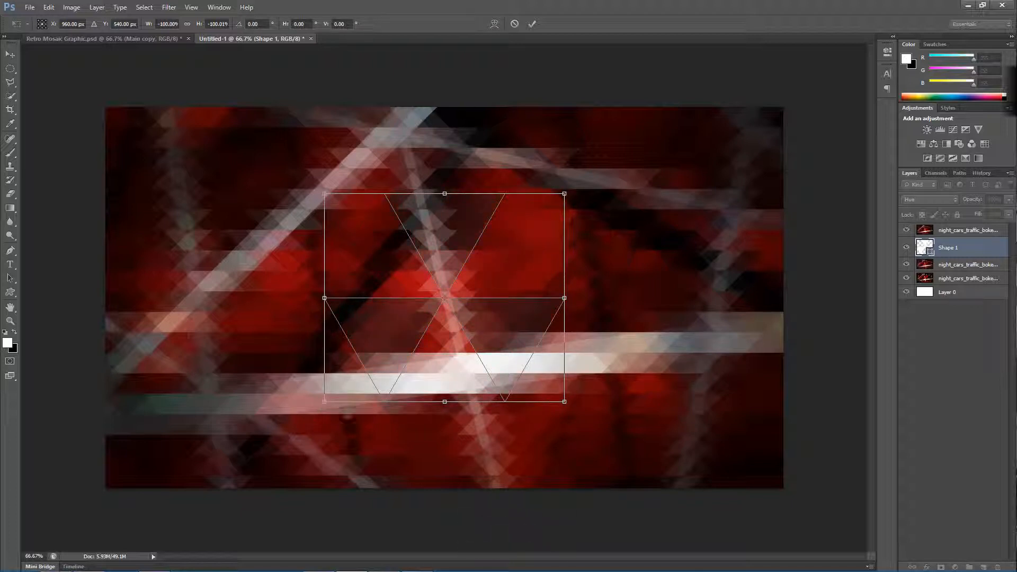
pyautogui.press('Return')
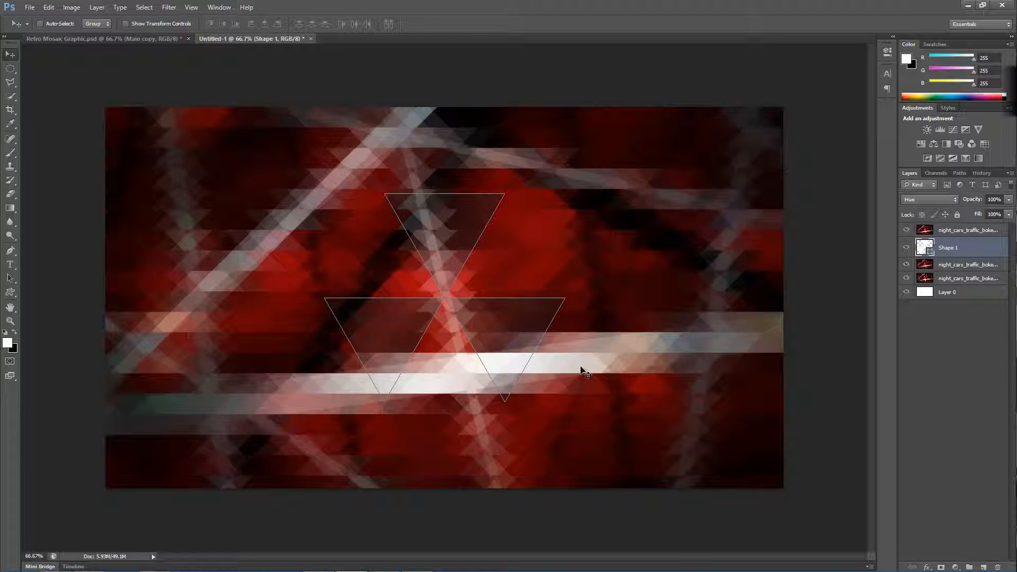
# Step: Add a white text layer with the creator's username and place it in the upper-right corner of the canvas
pyautogui.press('t')
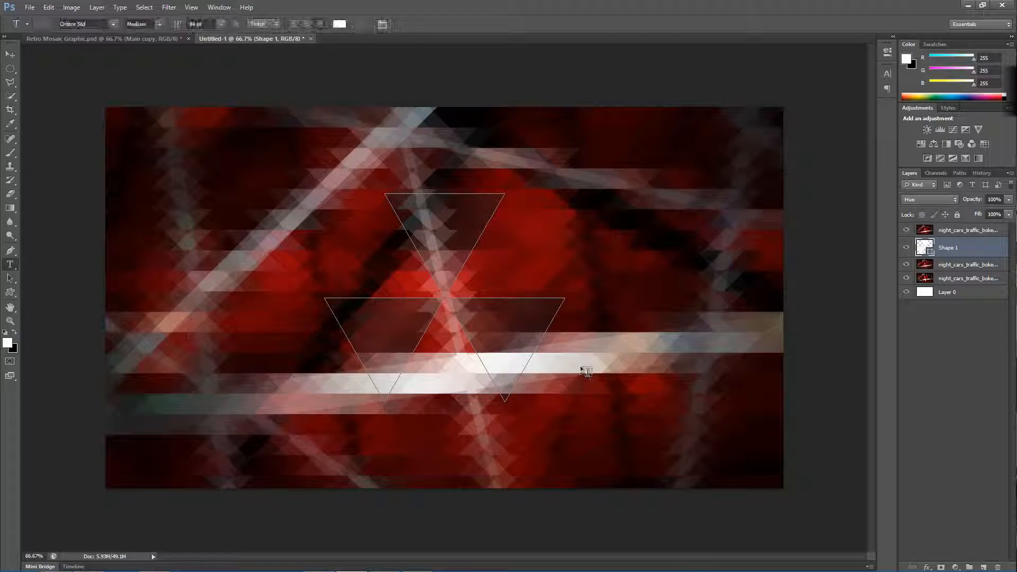
pyautogui.click(580, 367)
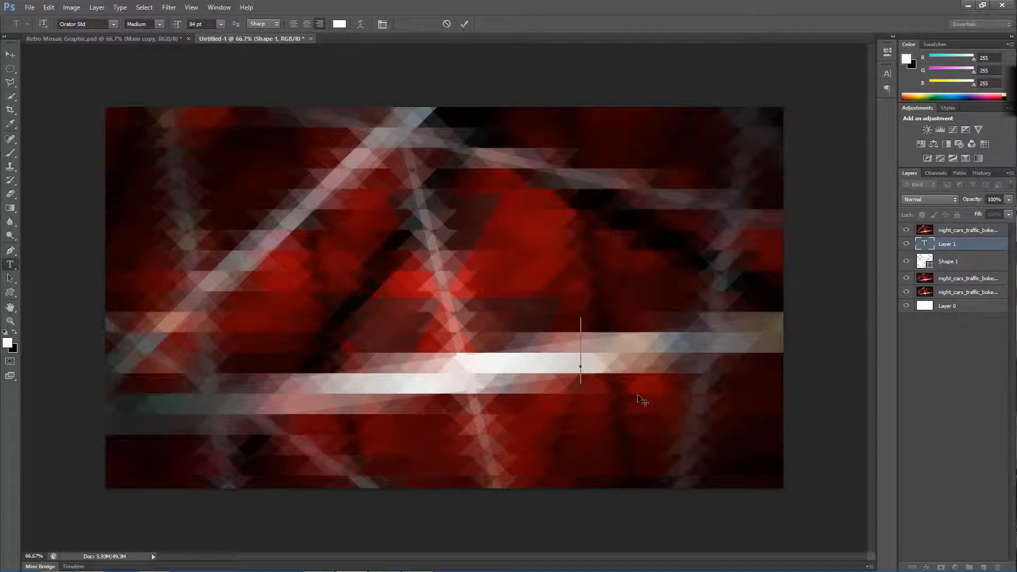
pyautogui.write('KENNETH')
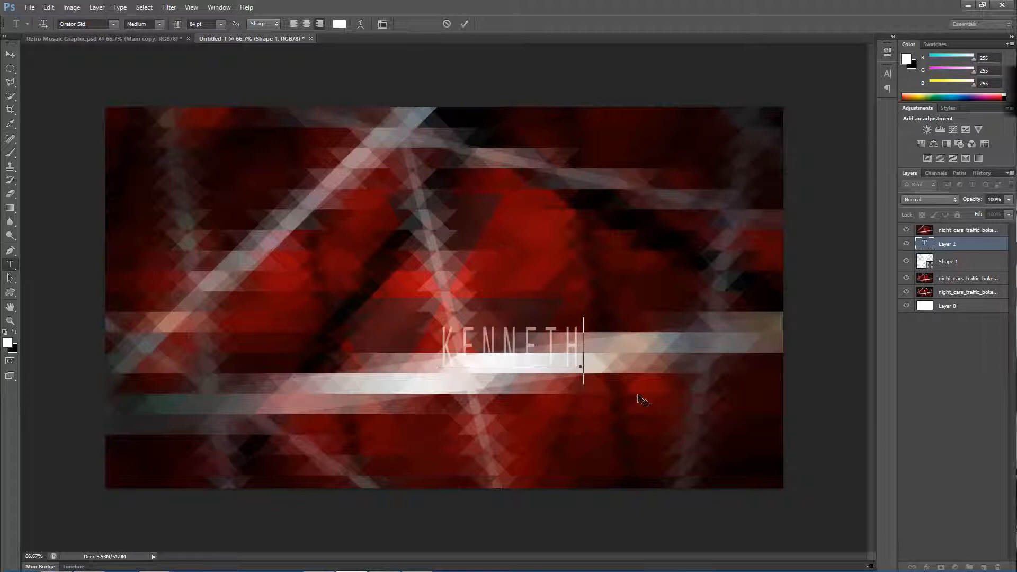
pyautogui.write('91619')
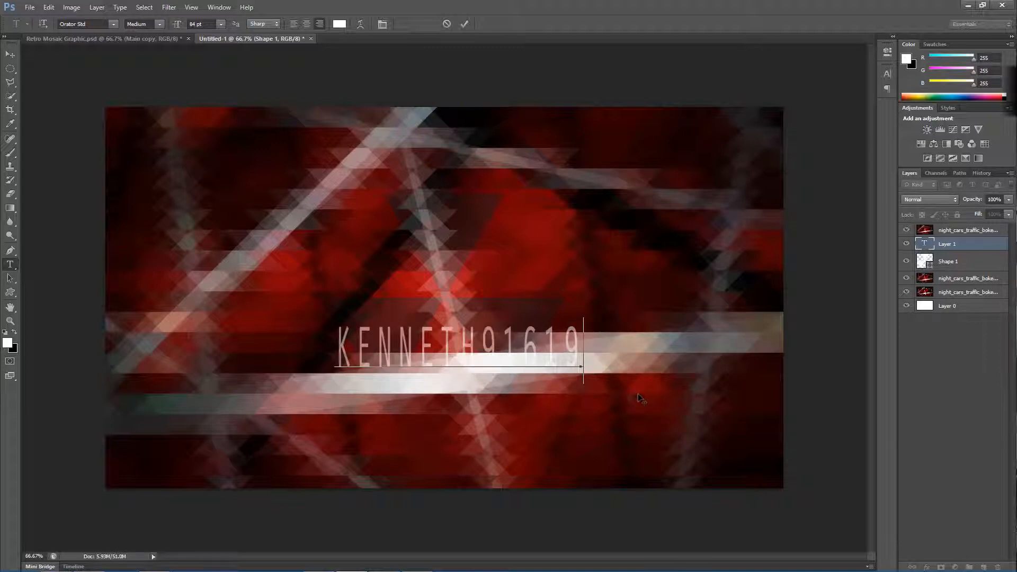
pyautogui.click(10, 54)
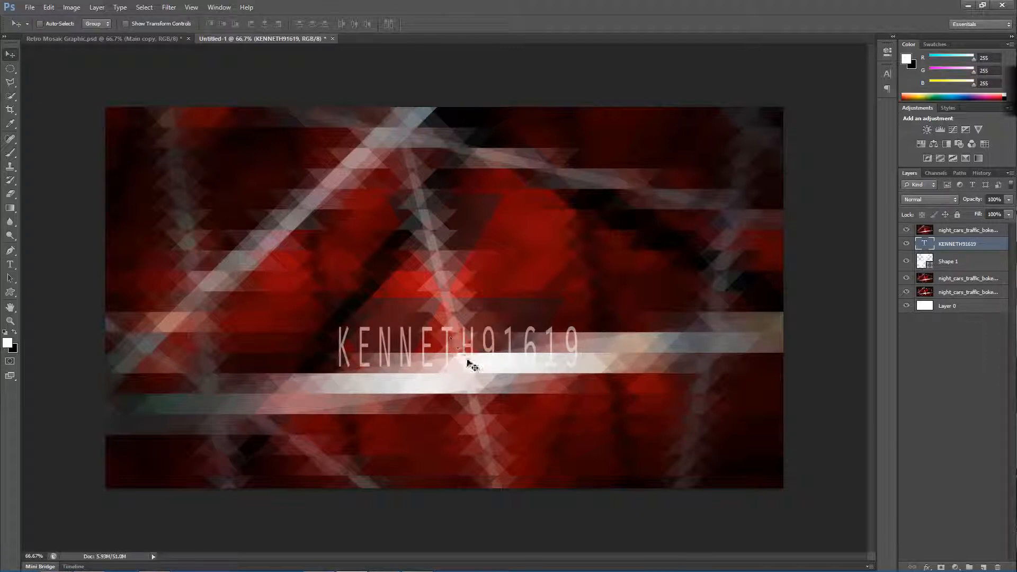
pyautogui.moveTo(468, 365); pyautogui.dragTo(655, 160)
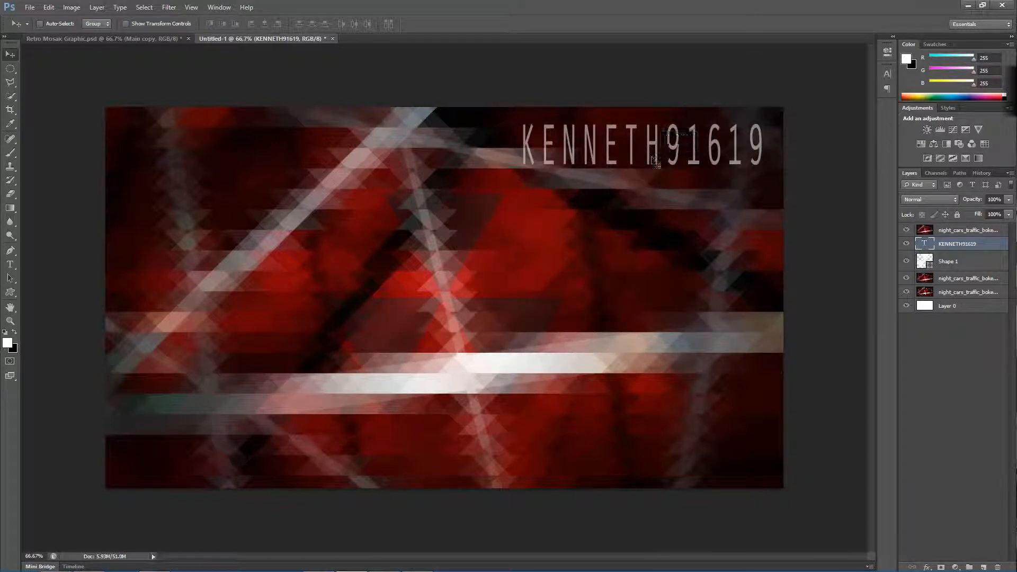
# Step: Compare the layer order and overall look with the finished Retro Mosaic Graphic.psd document
pyautogui.click(959, 231)
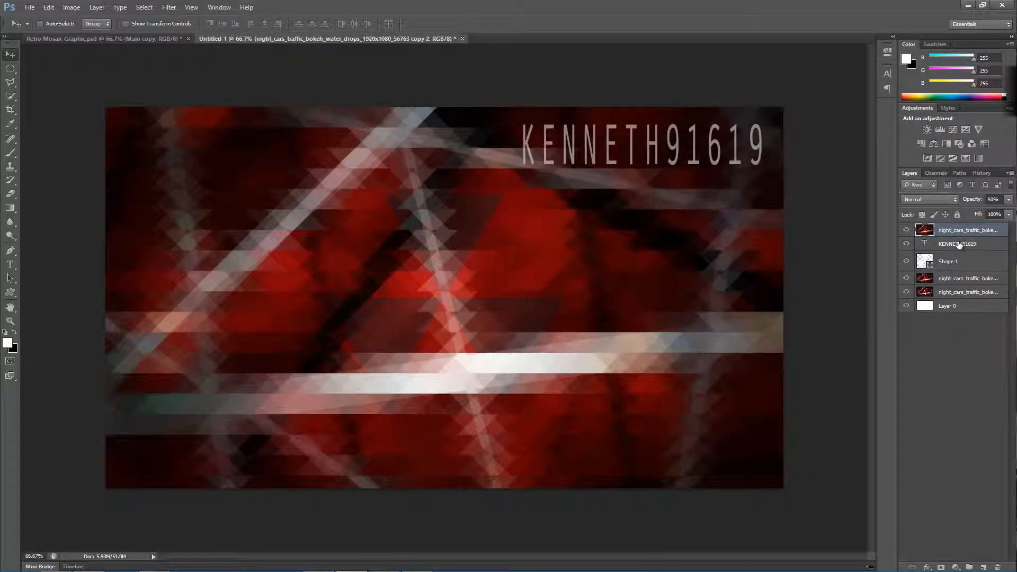
pyautogui.click(959, 245)
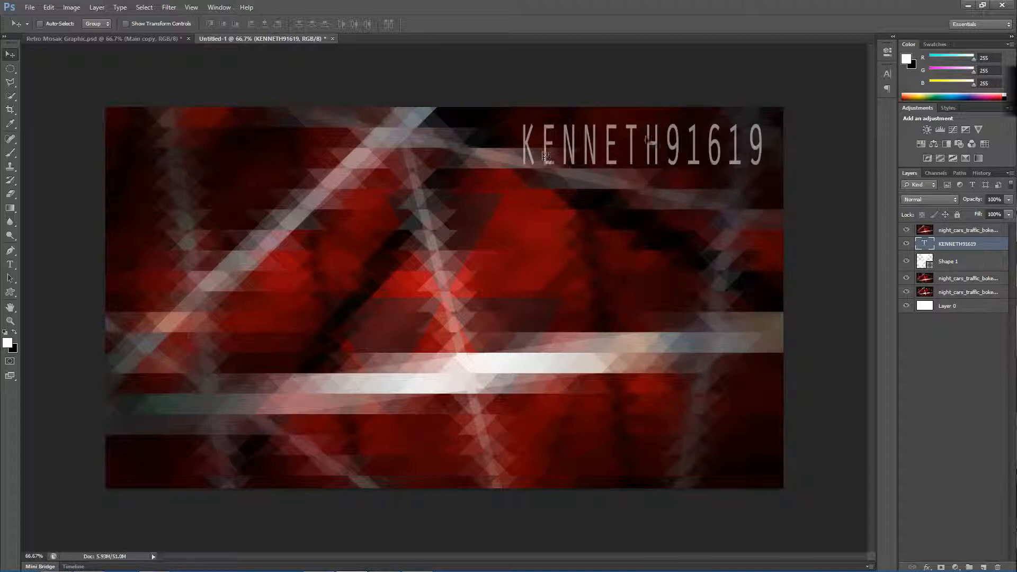
pyautogui.click(109, 37)
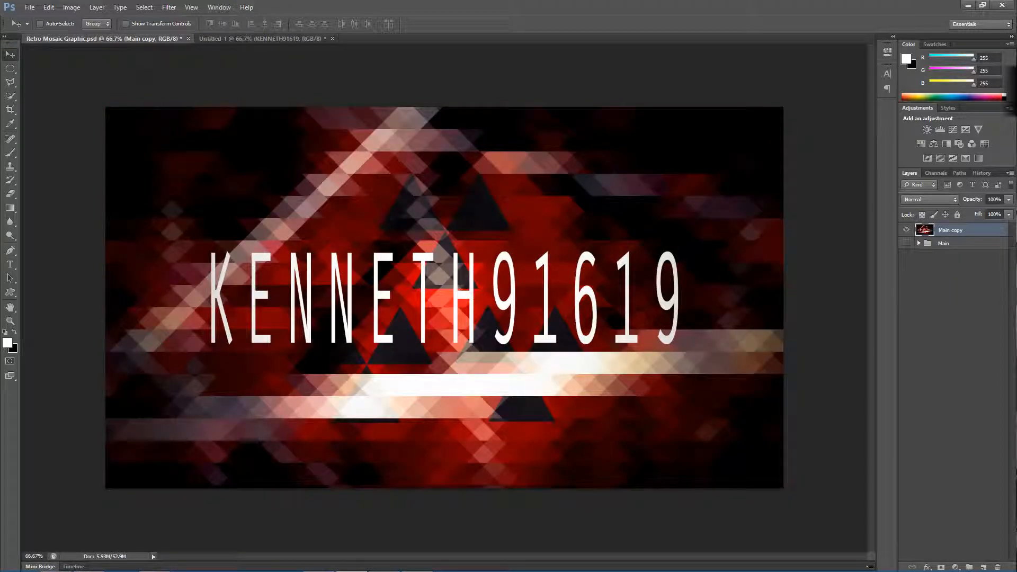
pyautogui.click(253, 38)
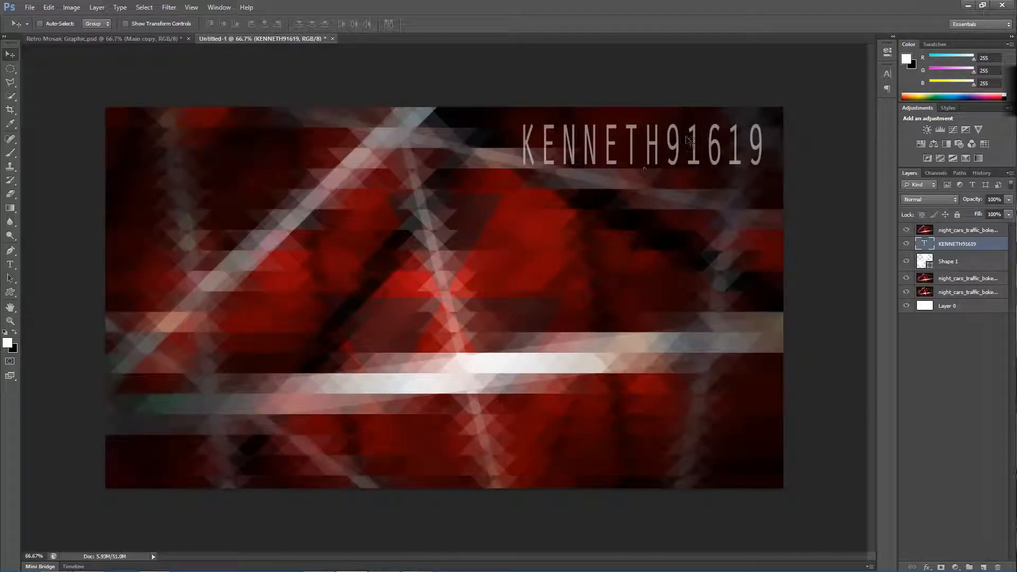
# Step: Add an Exposure adjustment layer above the topmost mosaic copy with Exposure about +1.10 and Offset about -0.0207
pyautogui.click(951, 235)
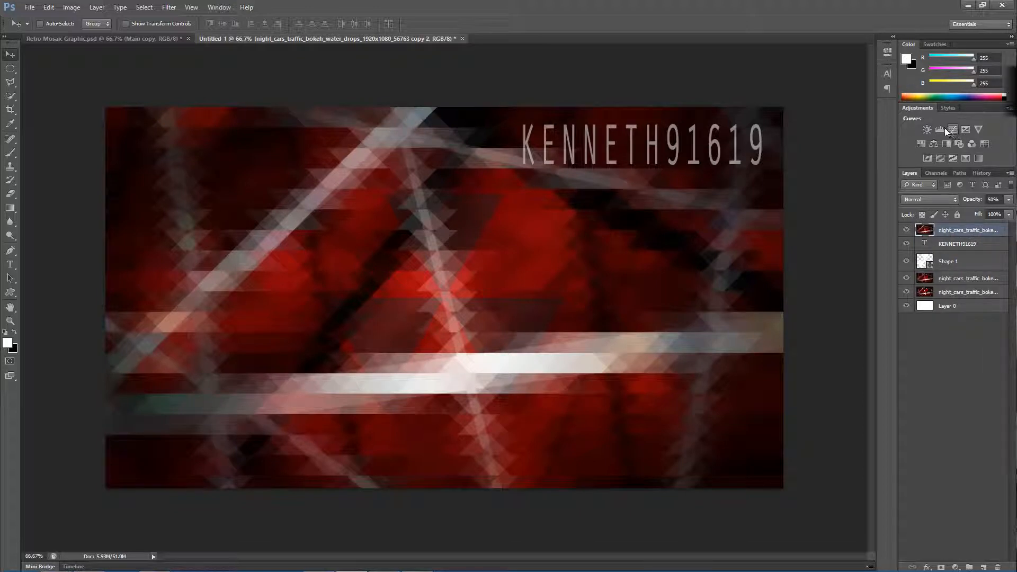
pyautogui.click(967, 129)
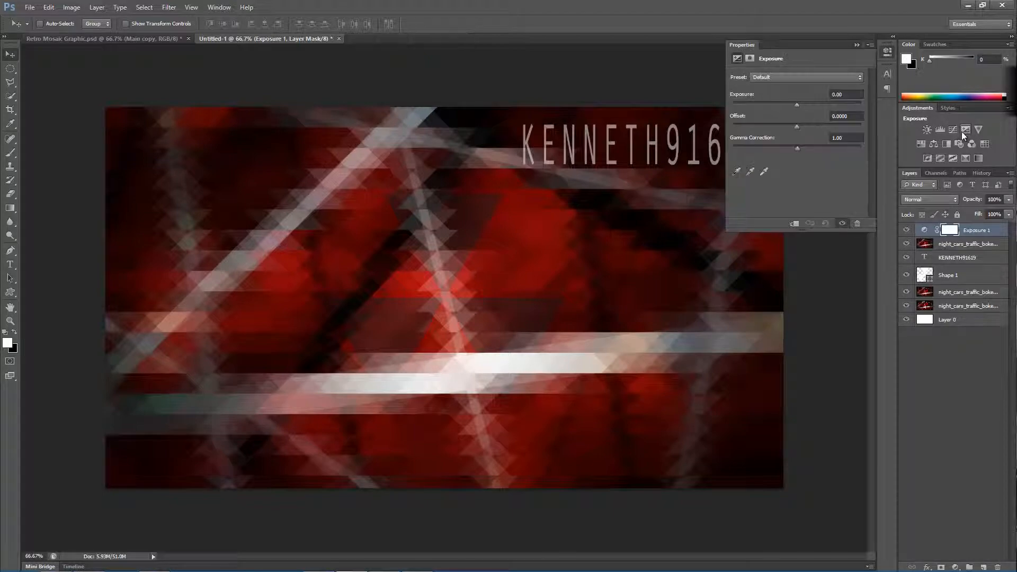
pyautogui.moveTo(798, 108)
pyautogui.mouseDown()
pyautogui.moveTo(808, 106)
pyautogui.moveTo(794, 126)
pyautogui.mouseUp()
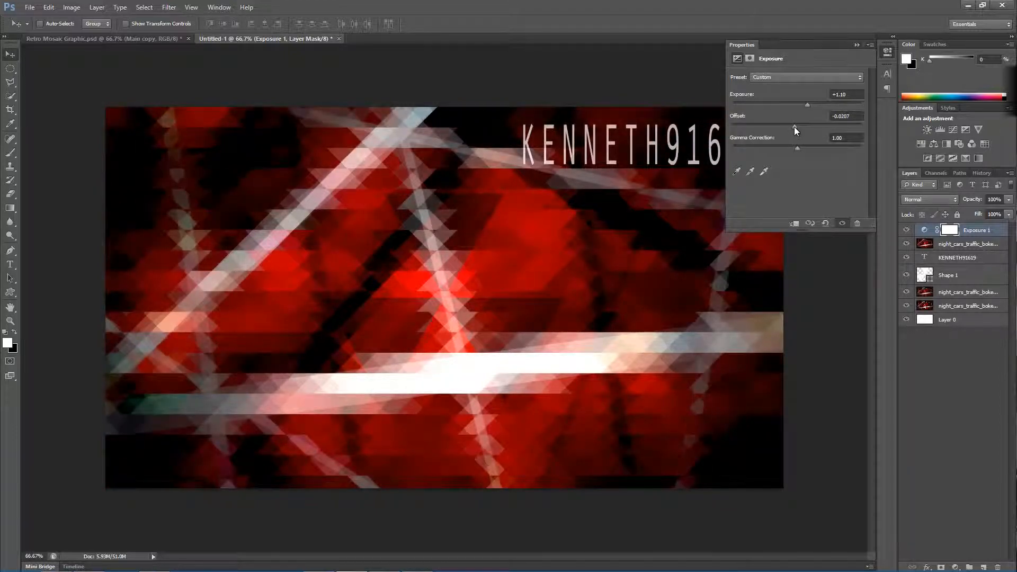
# Step: Duplicate the Shape 1 layer and set the copy's blend mode to Soft Light
pyautogui.click(856, 44)
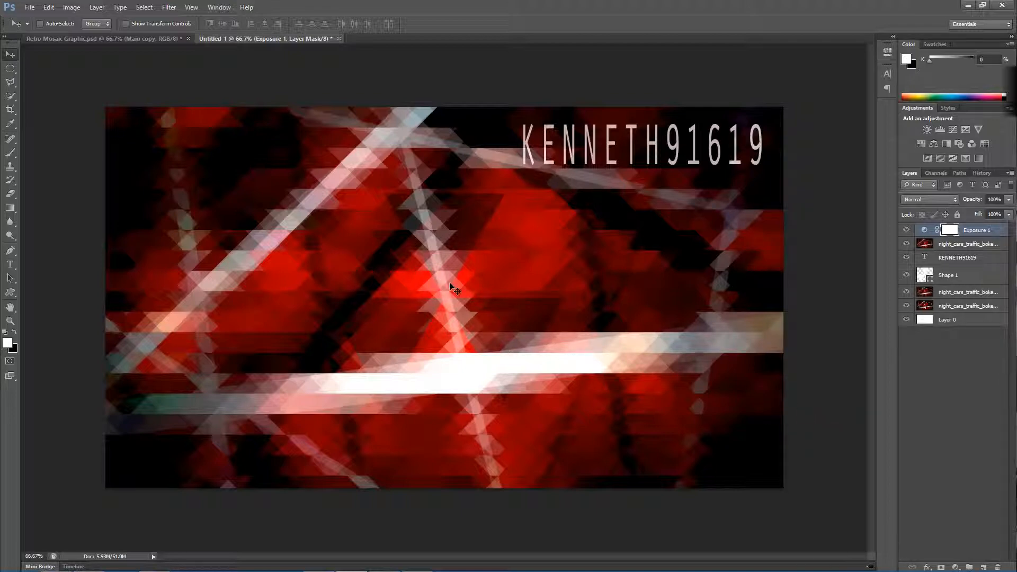
pyautogui.click(961, 276)
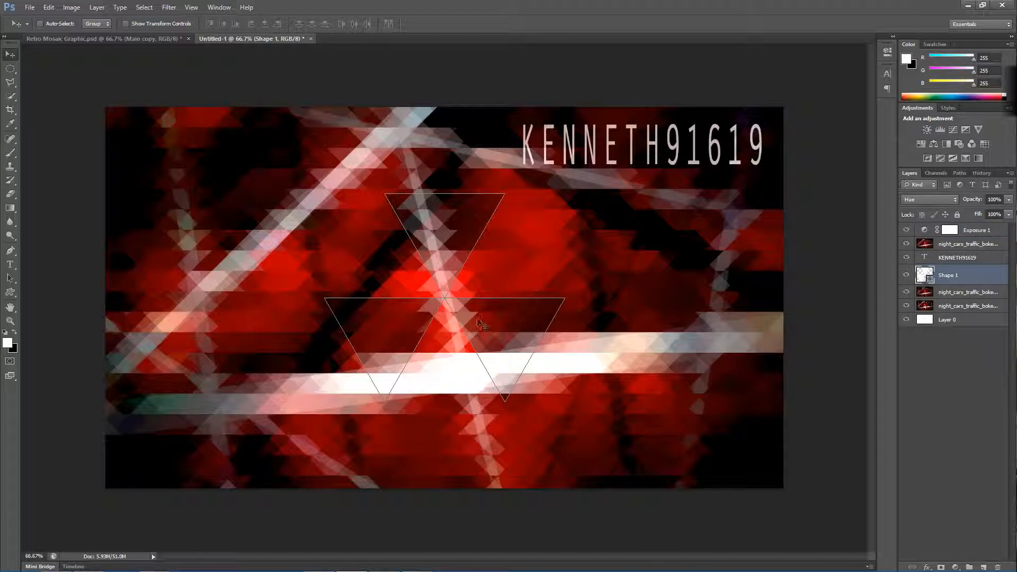
pyautogui.moveTo(964, 277); pyautogui.dragTo(983, 567)
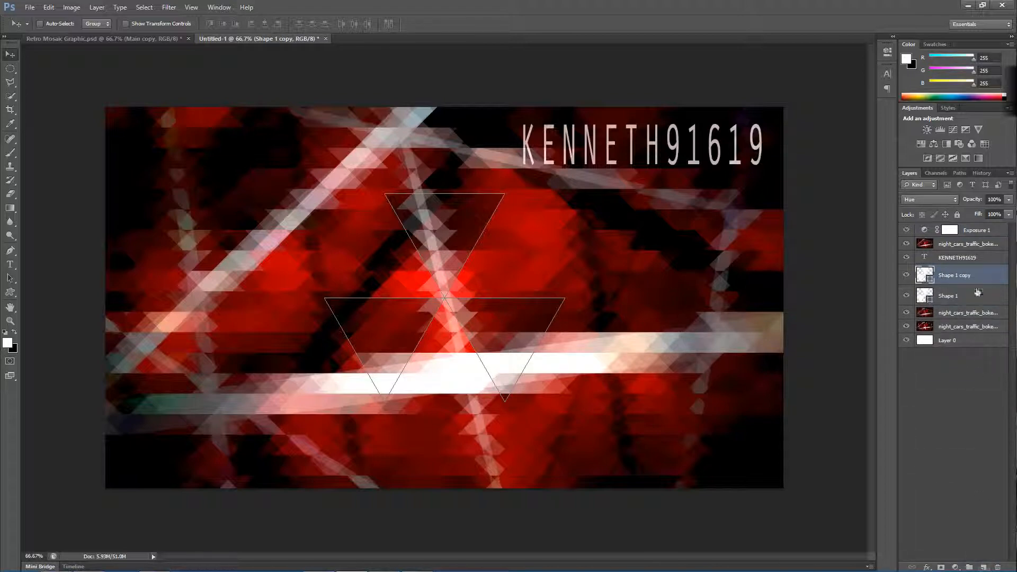
pyautogui.click(916, 199)
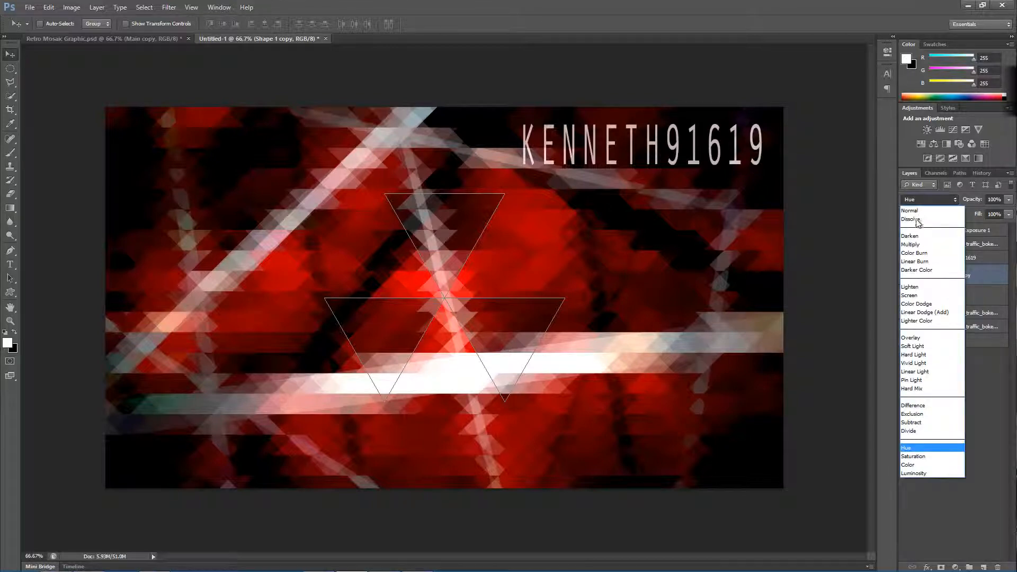
pyautogui.click(927, 346)
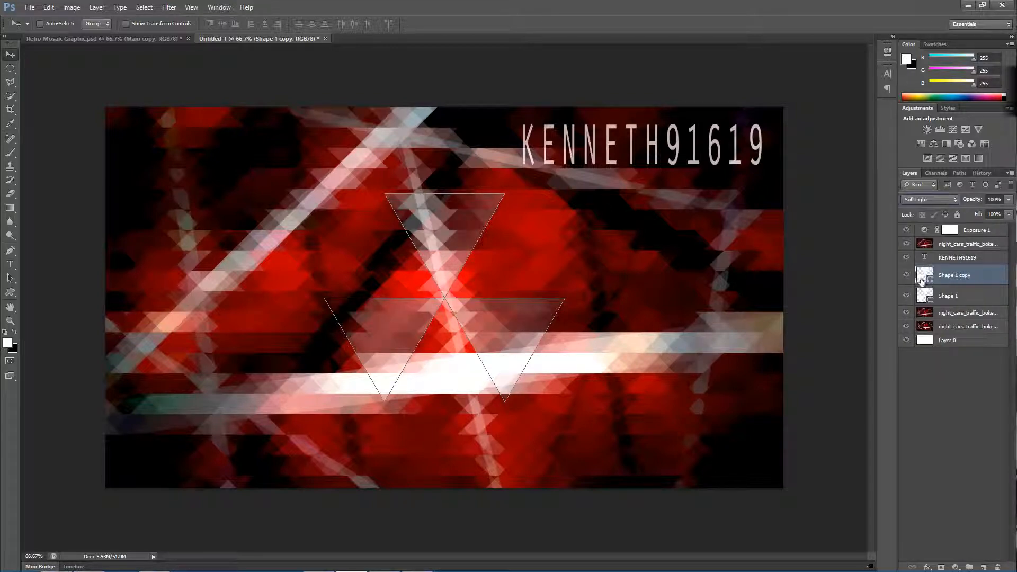
# Step: Recolour the duplicated triangle shape to black and deselect its layer
pyautogui.press('i')
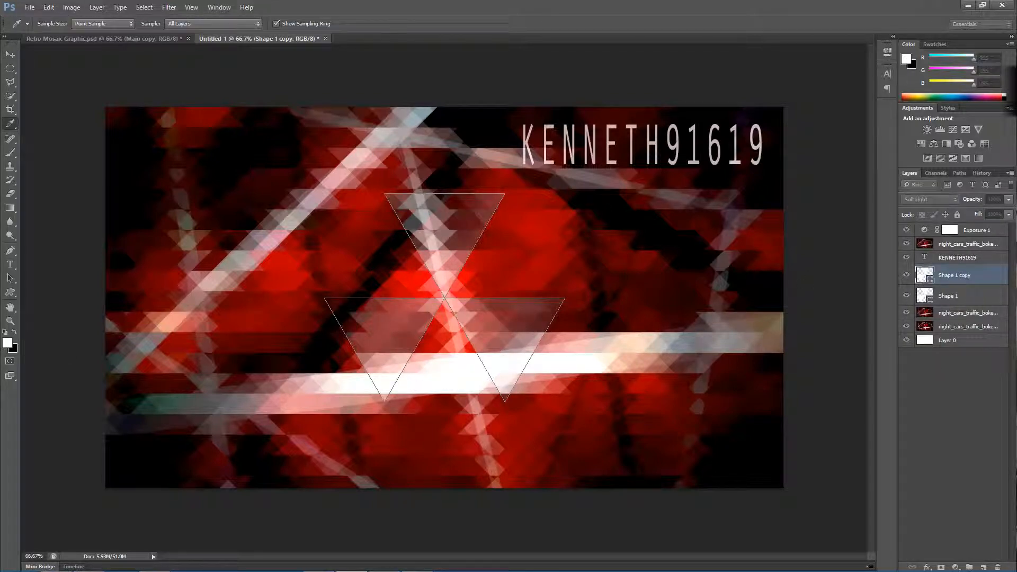
pyautogui.press('v')
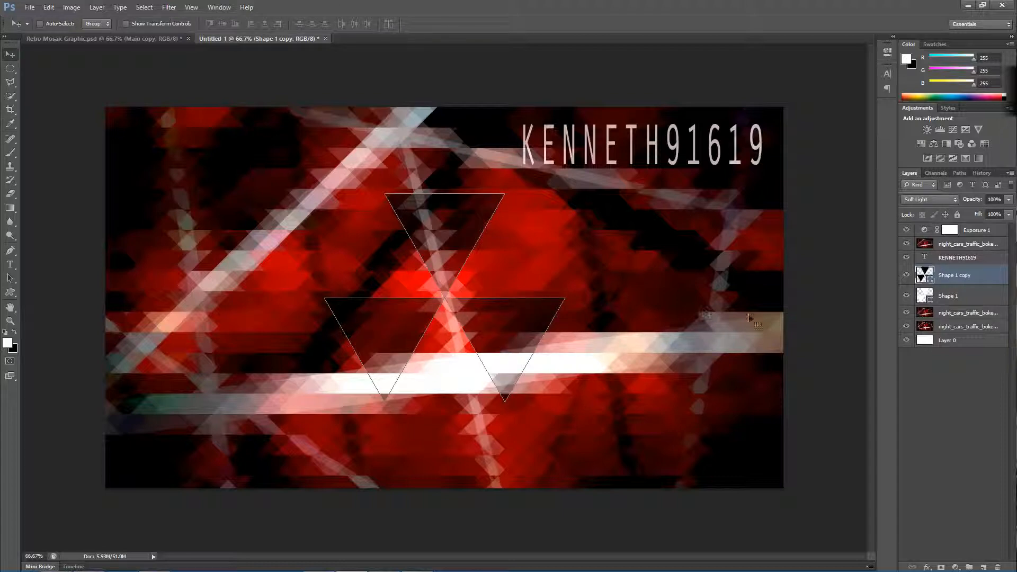
pyautogui.click(919, 372)
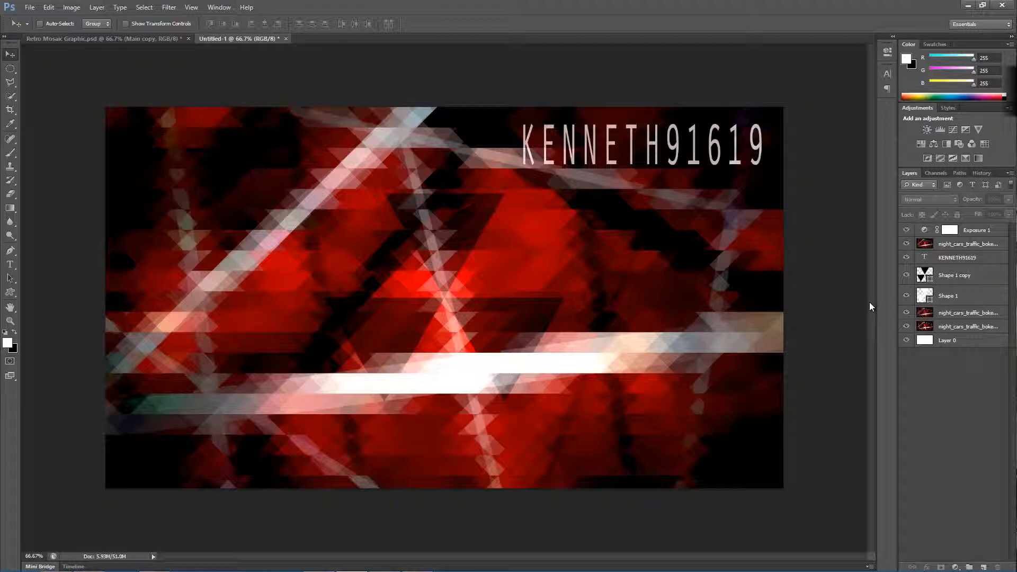
# Step: Add a Gradient Map adjustment layer above Exposure 1 using the violet-to-orange gradient preset
pyautogui.click(978, 233)
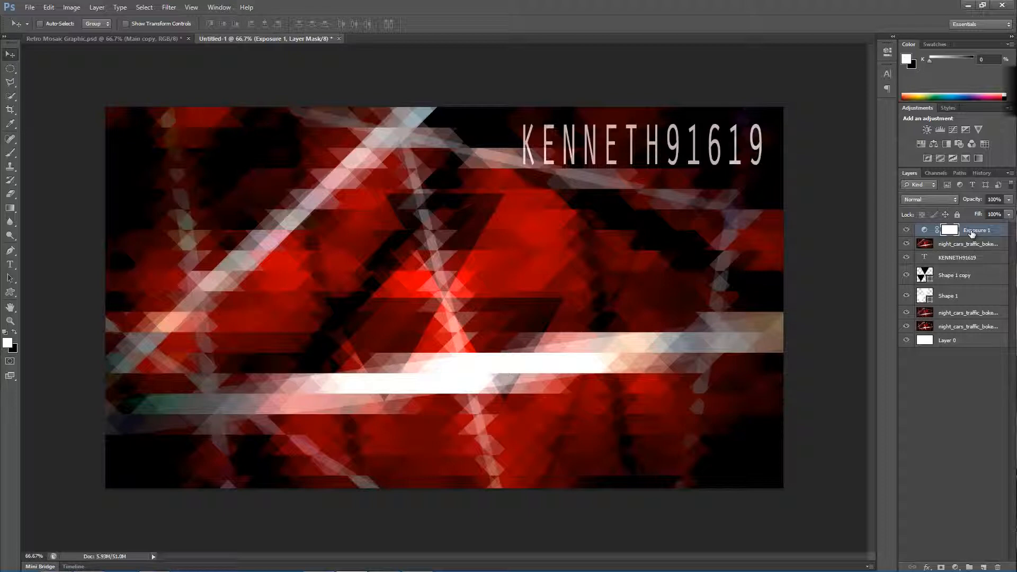
pyautogui.click(978, 159)
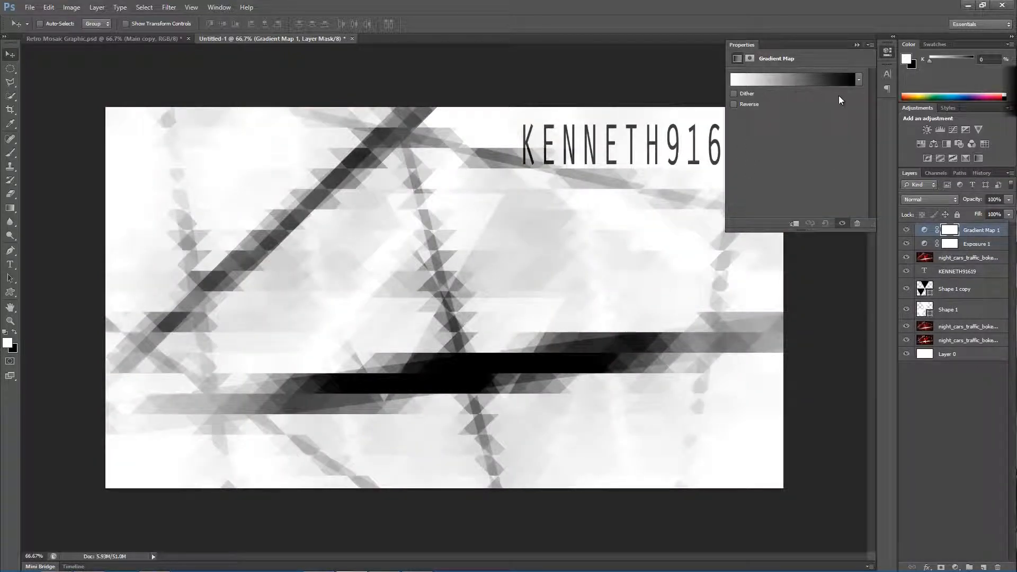
pyautogui.click(857, 80)
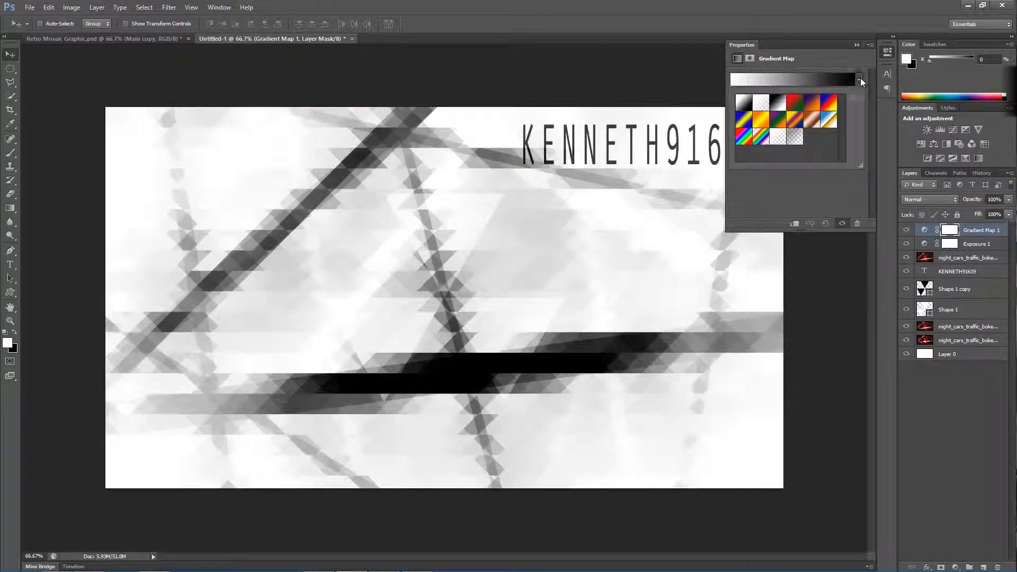
pyautogui.click(861, 78)
pyautogui.click(860, 78)
pyautogui.click(812, 108)
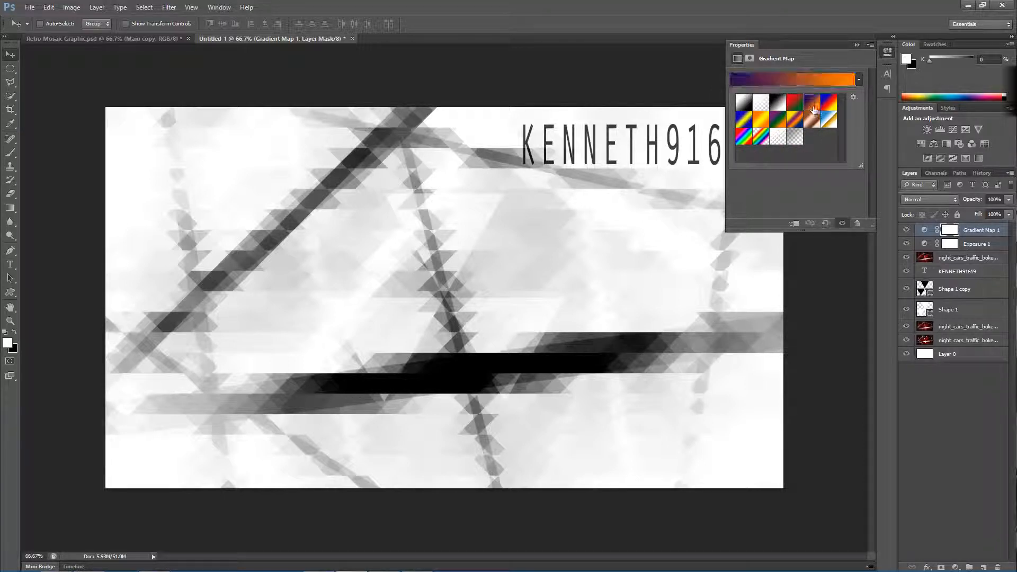
pyautogui.click(833, 187)
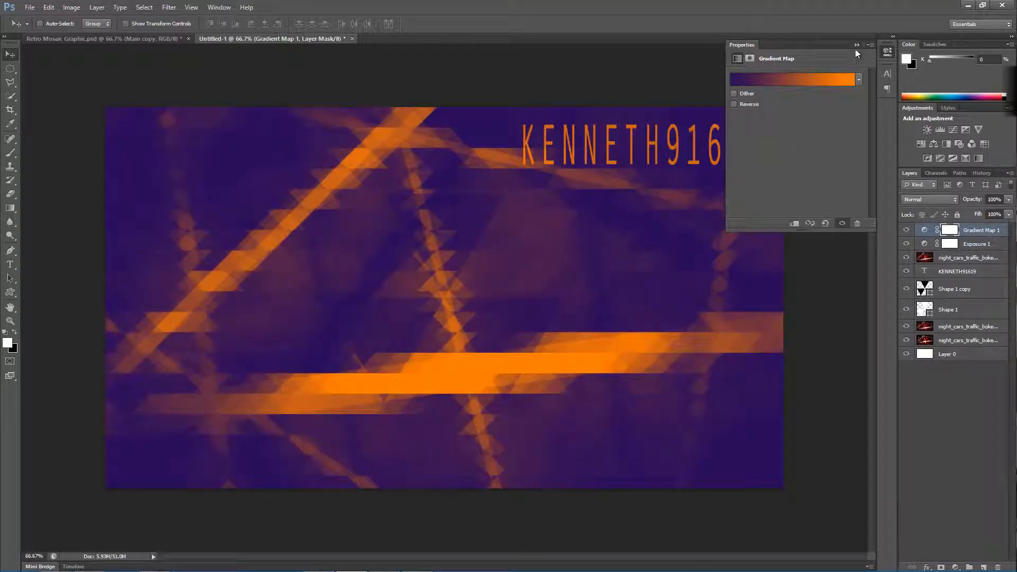
pyautogui.click(856, 46)
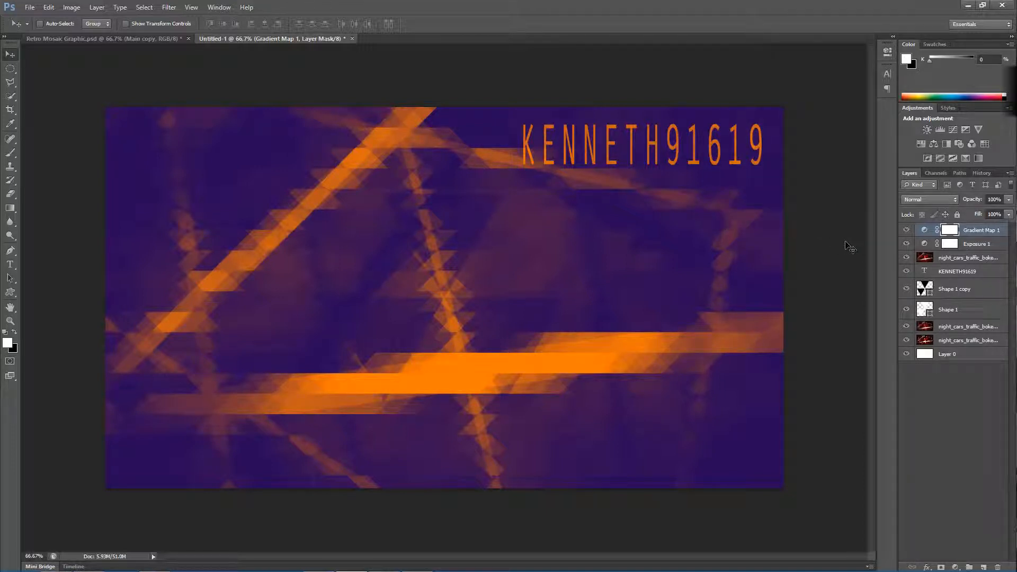
# Step: Set the Gradient Map layer's blend mode to Soft Light and its opacity to 55%
pyautogui.click(942, 199)
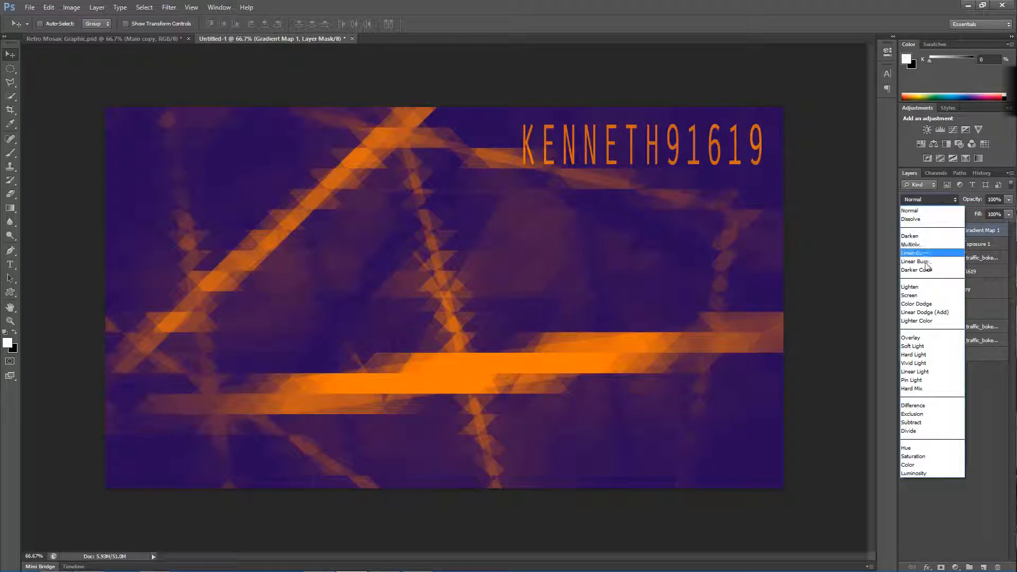
pyautogui.click(912, 346)
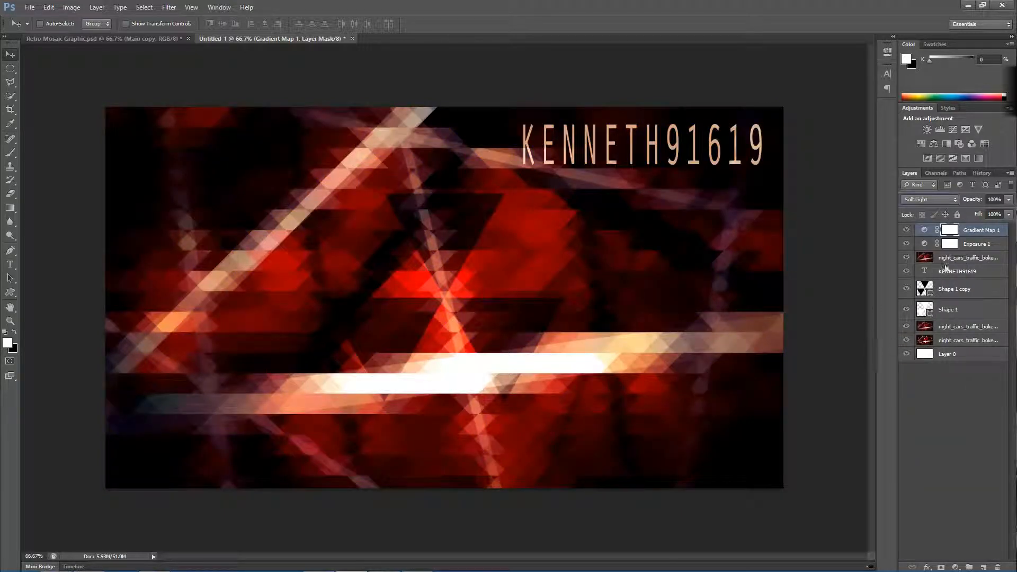
pyautogui.click(1009, 214)
pyautogui.moveTo(1009, 214); pyautogui.dragTo(989, 213)
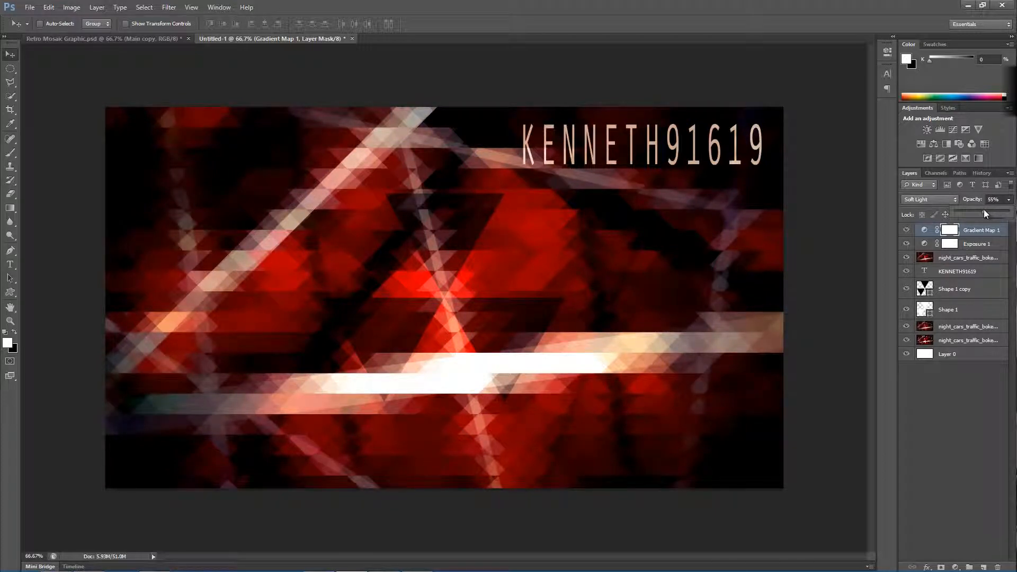
# Step: Group all layers from Gradient Map 1 down to Layer 0 and name the group First
pyautogui.keyDown('shift'); pyautogui.click(953, 353); pyautogui.keyUp('shift')
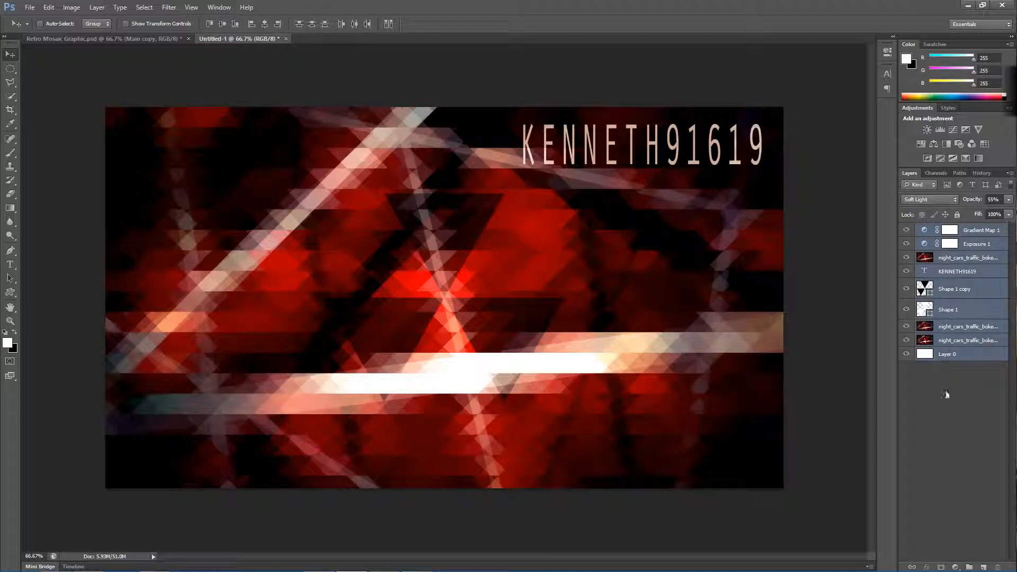
pyautogui.hotkey('ctrl', 'g')
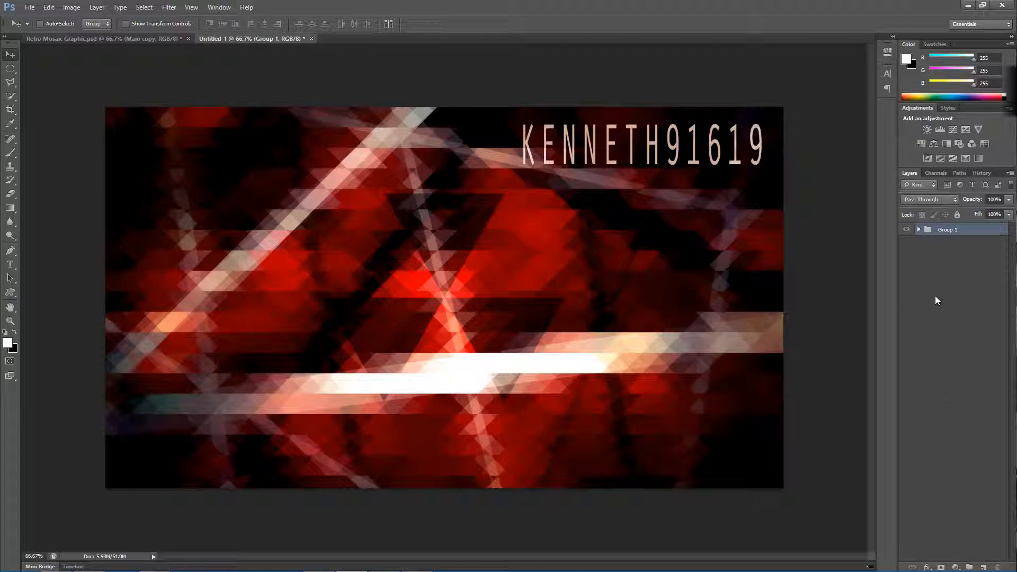
pyautogui.doubleClick(948, 231)
pyautogui.write('First')
pyautogui.click(958, 284)
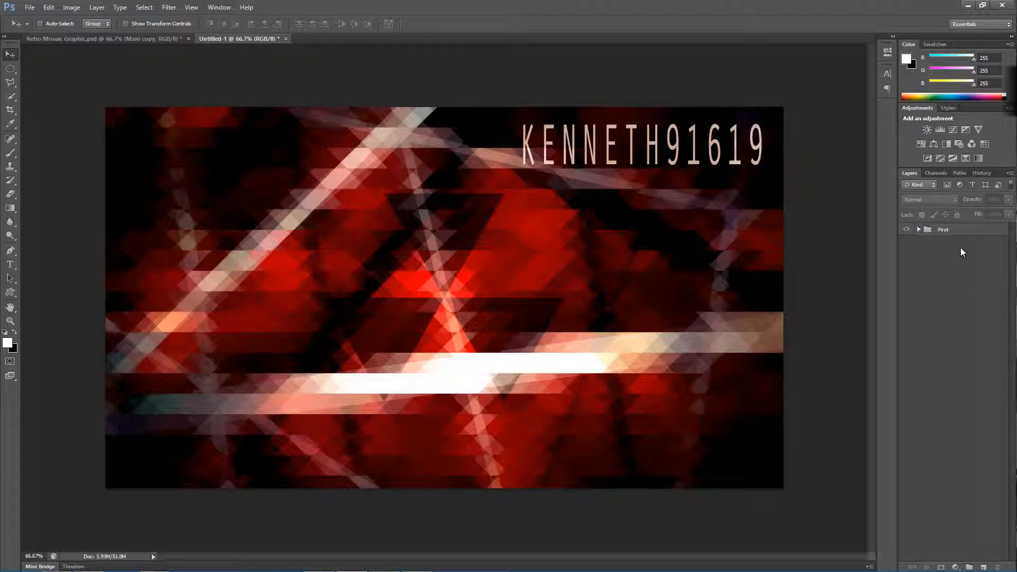
# Step: Duplicate the First group and merge the copy into a single layer
pyautogui.moveTo(960, 233); pyautogui.dragTo(983, 567)
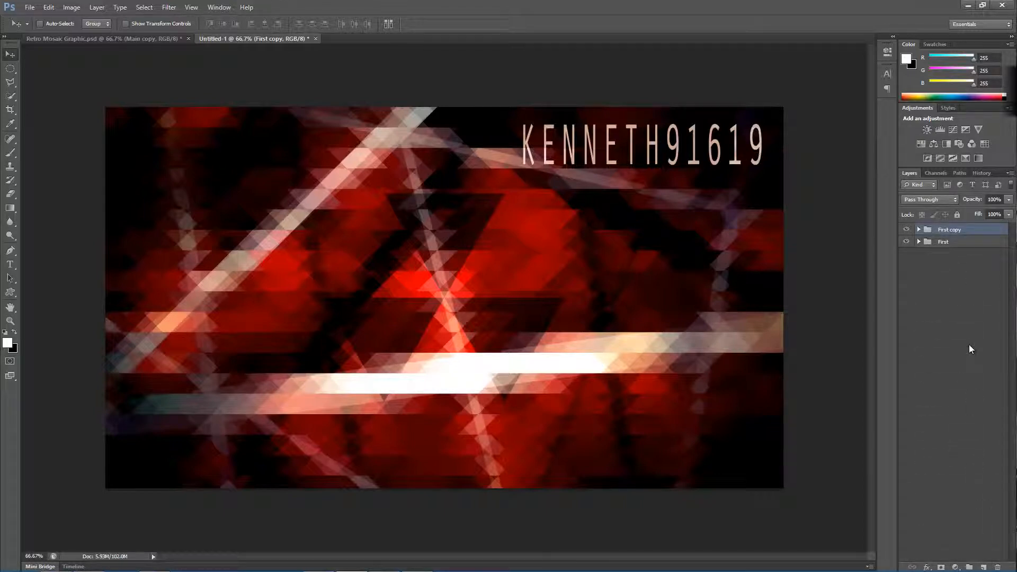
pyautogui.hotkey('ctrl', 'e')
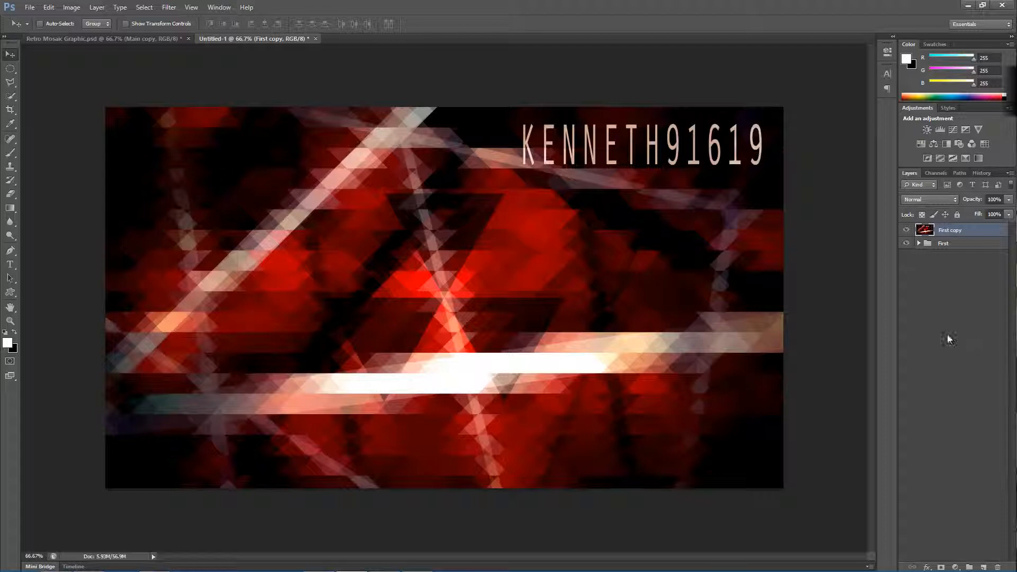
# Step: Apply a custom Lens Correction to the merged copy with vignette Amount +40 and a lowered vignette Midpoint
pyautogui.click(168, 7)
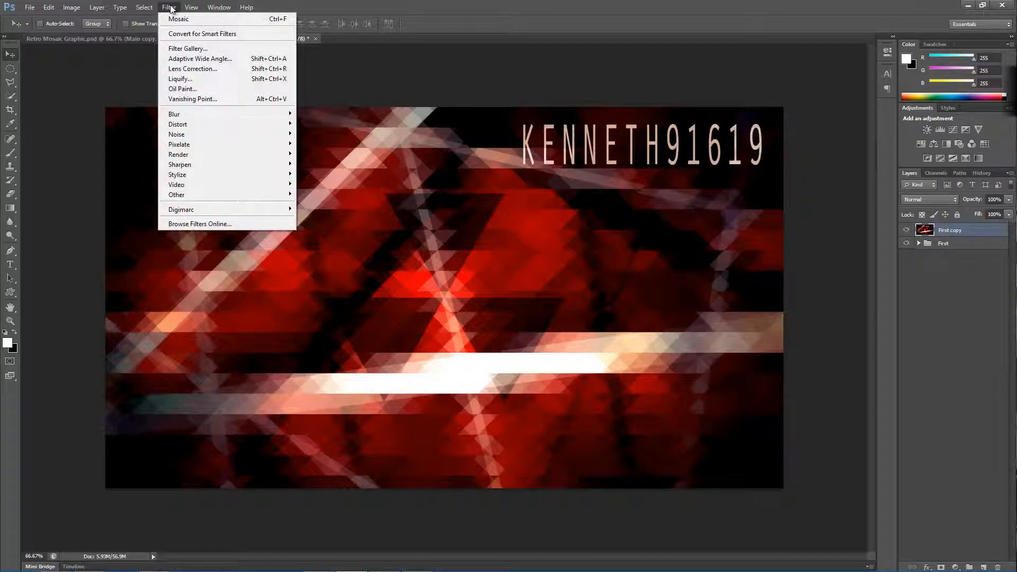
pyautogui.click(193, 69)
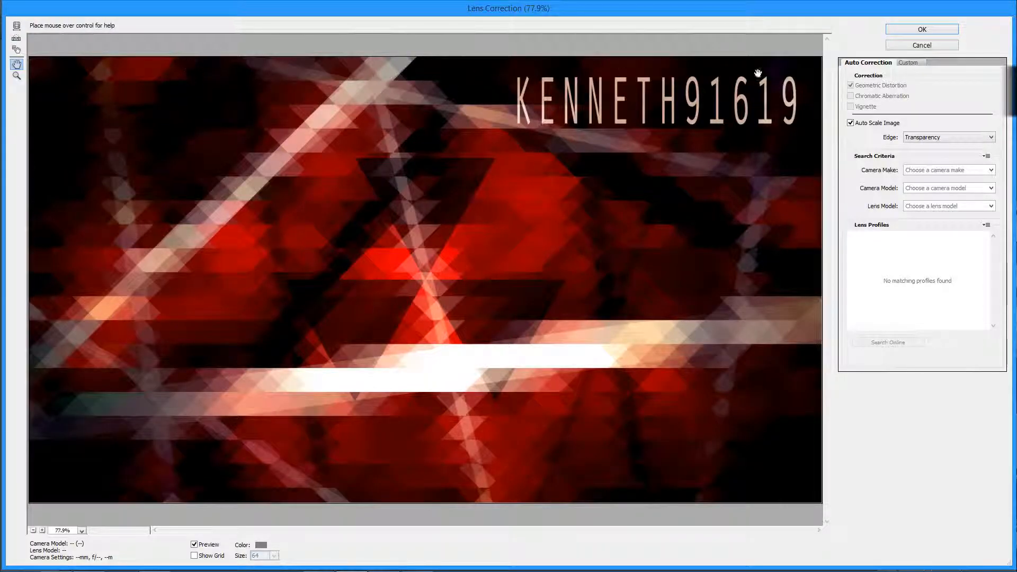
pyautogui.click(914, 64)
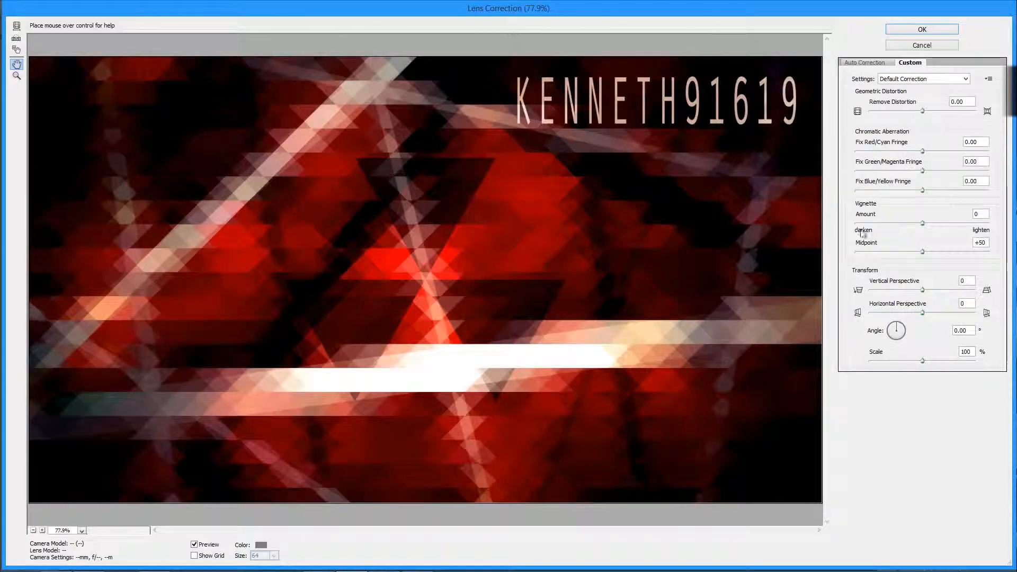
pyautogui.moveTo(924, 224); pyautogui.dragTo(877, 258)
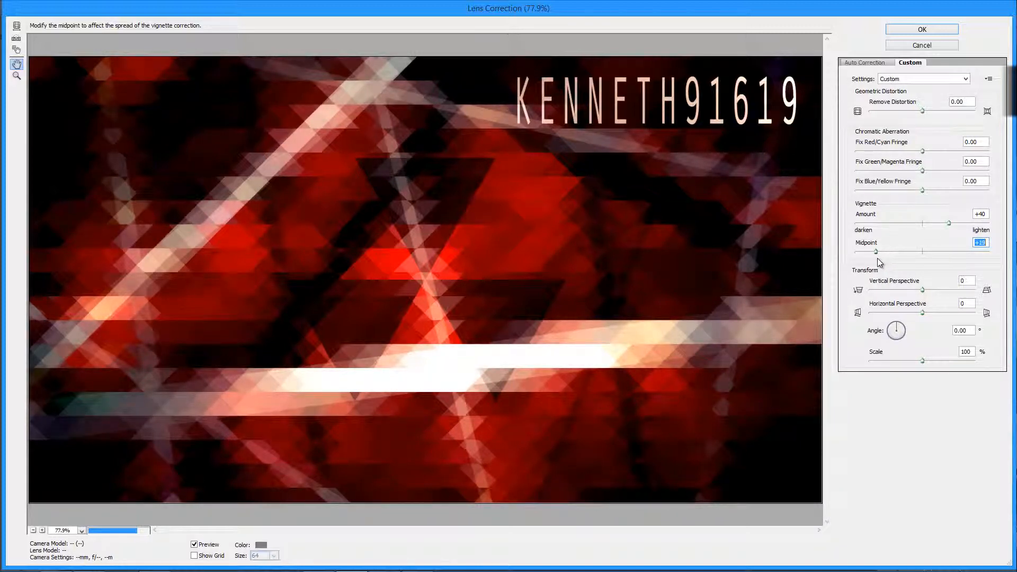
pyautogui.click(940, 30)
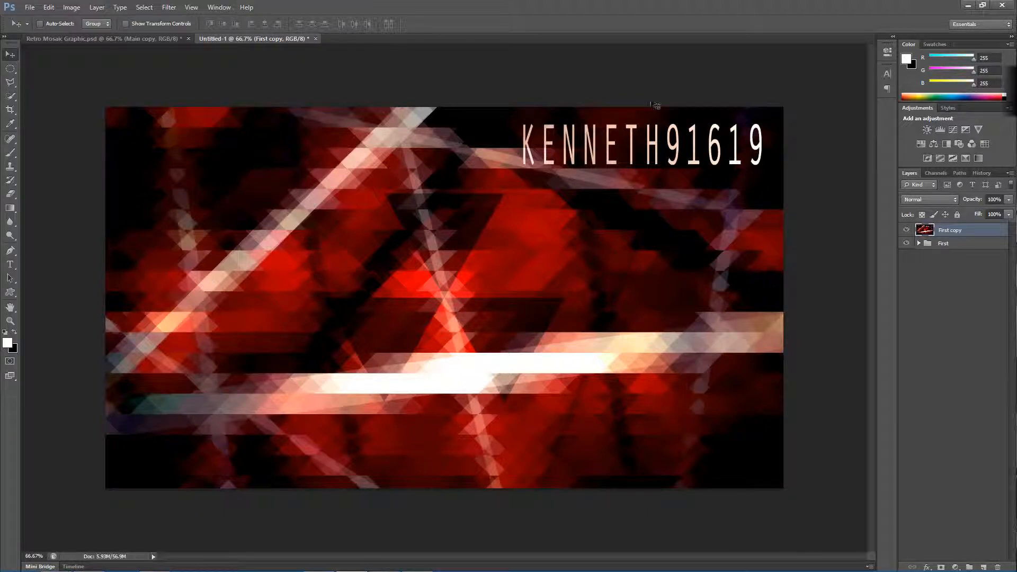
# Step: Hide the First group beneath the merged copy and leave it collapsed
pyautogui.click(918, 244)
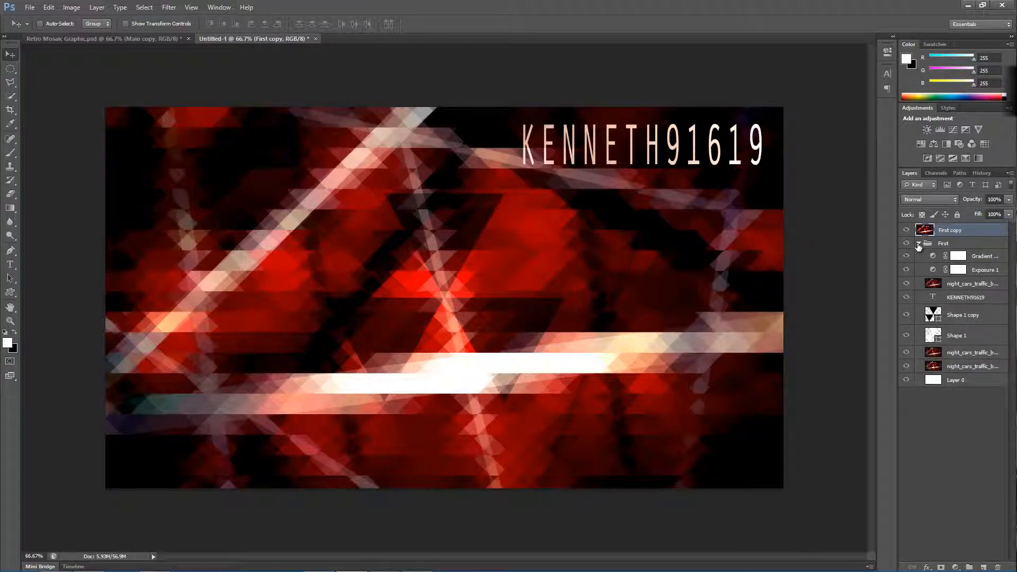
pyautogui.click(906, 245)
pyautogui.click(925, 245)
pyautogui.click(918, 244)
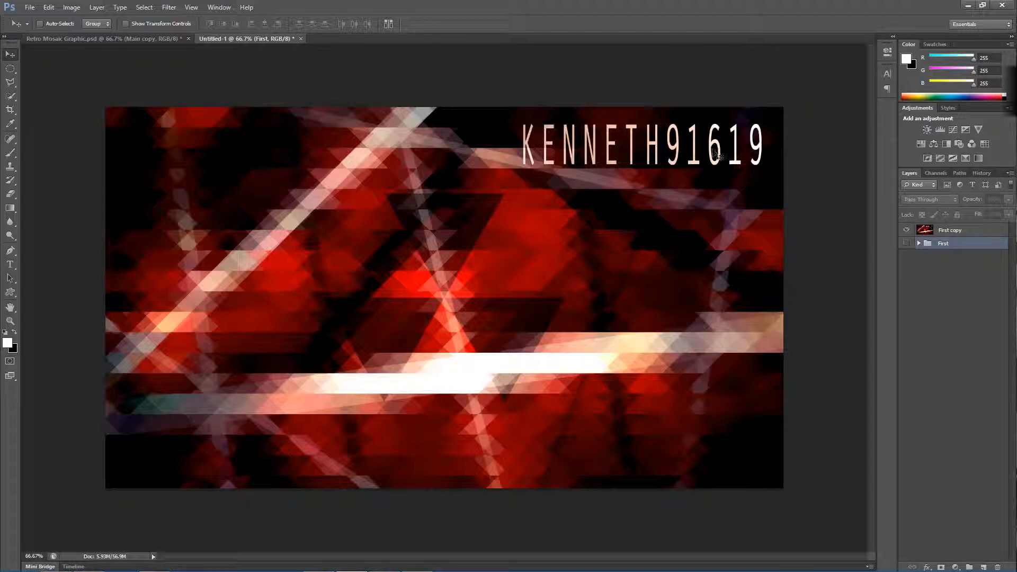
# Step: Compare the new graphic with the finished Retro Mosaic Graphic.psd document
pyautogui.click(119, 38)
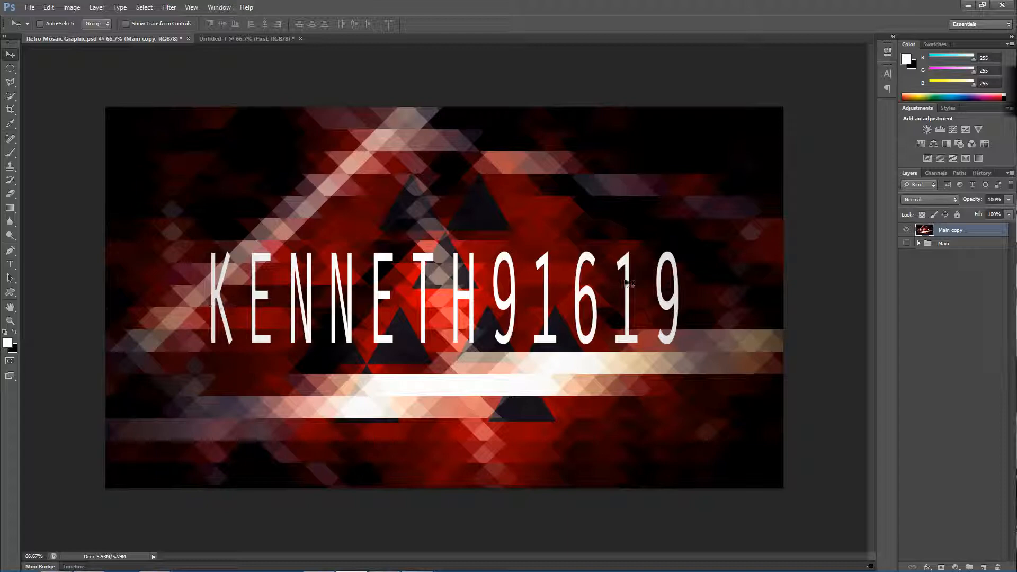
pyautogui.click(249, 39)
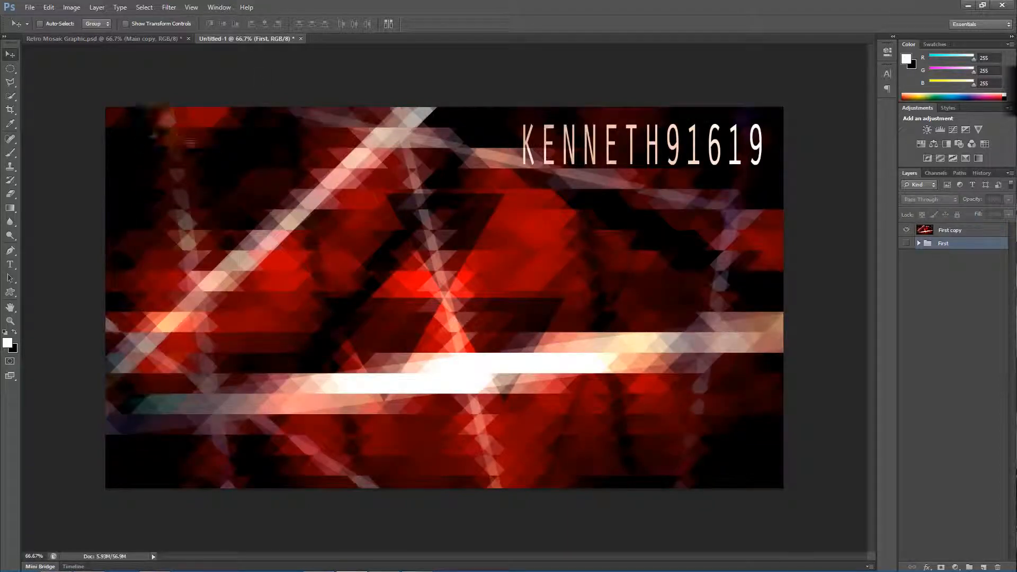
pyautogui.click(153, 40)
pyautogui.click(245, 40)
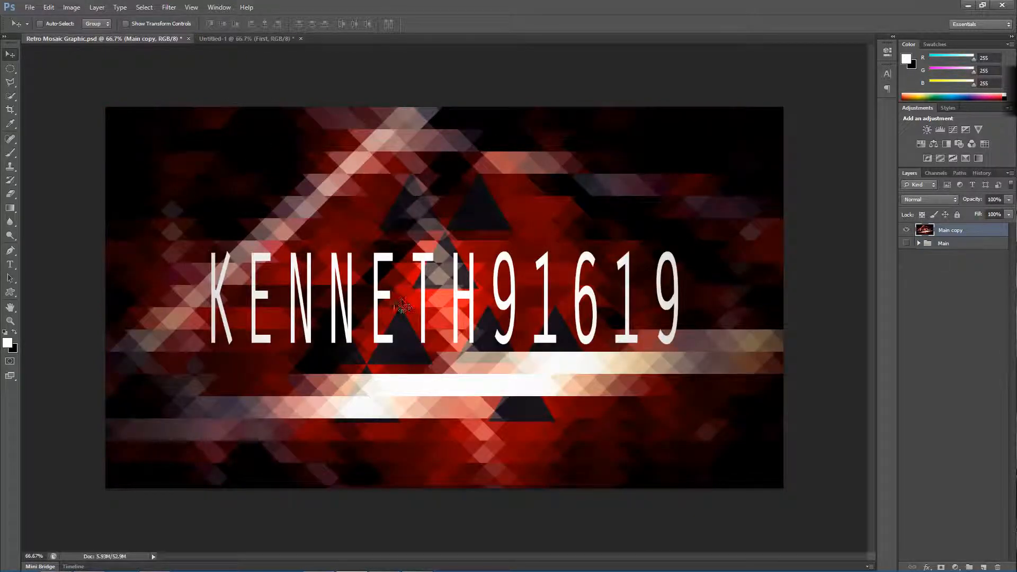
pyautogui.click(246, 39)
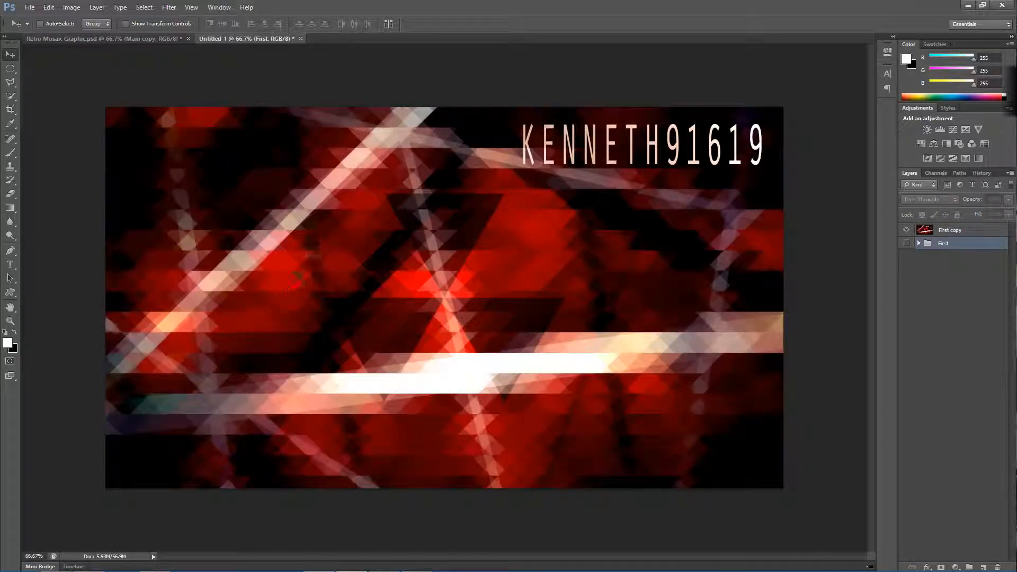
pyautogui.click(113, 39)
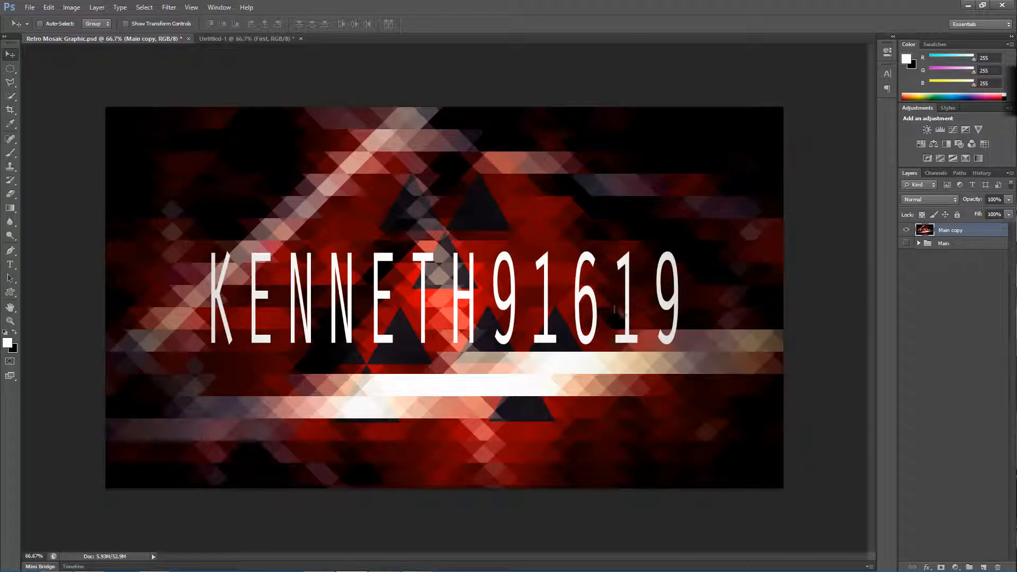
pyautogui.hotkey('ctrl', 'Tab')
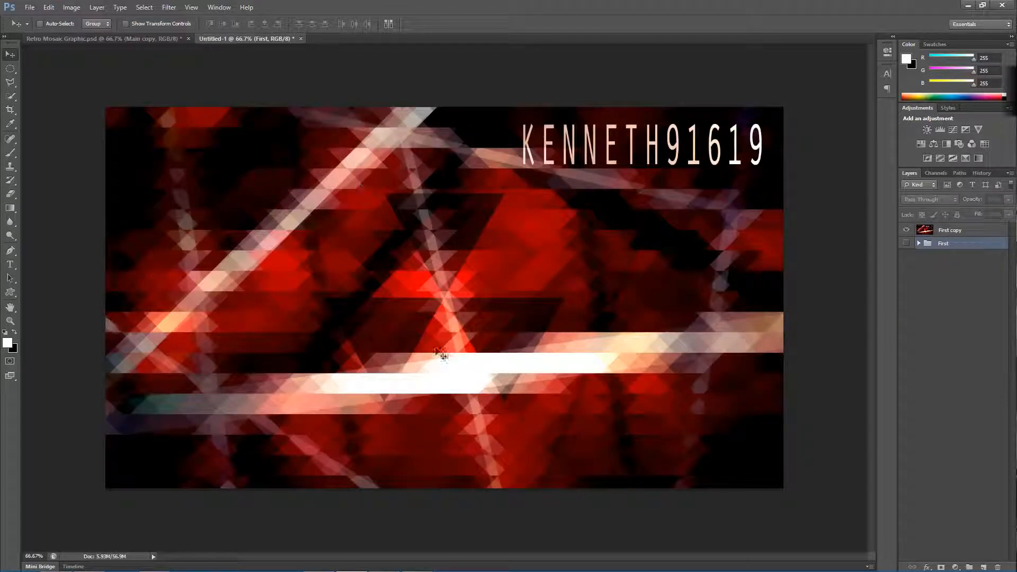